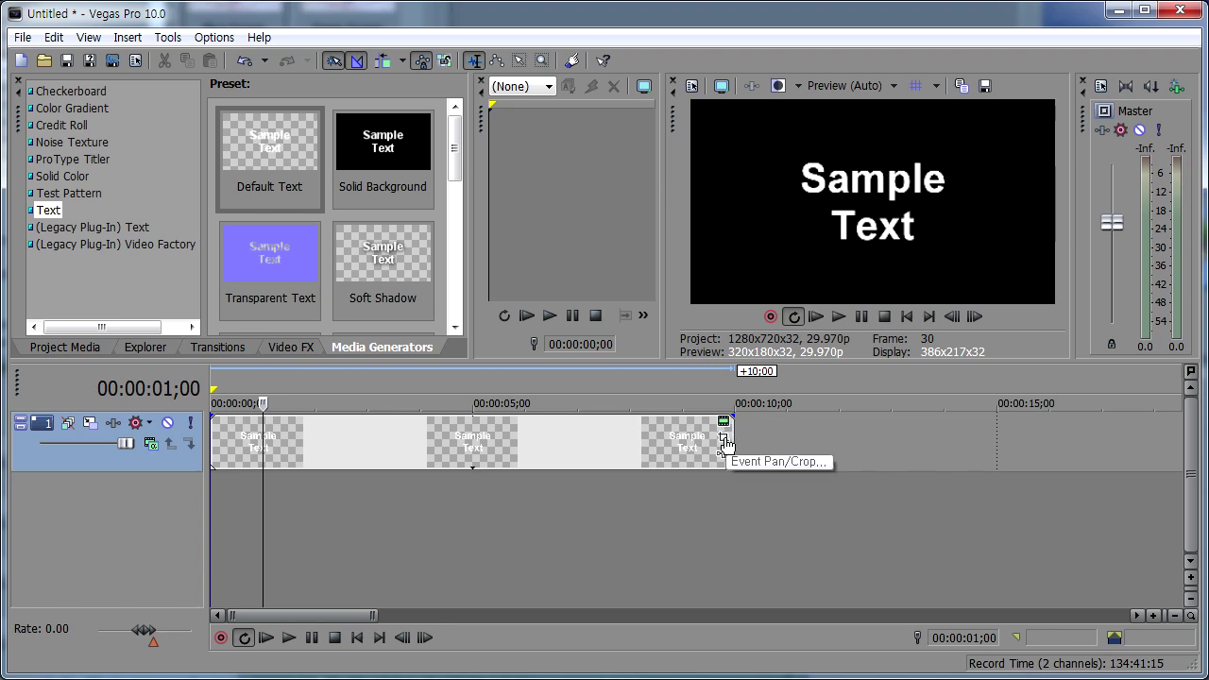
- Open Event Pan/Crop for the text event and shrink the crop frame at the event's start to about 208 × 117
{"action": "left_click", "coordinate": [723, 438]}
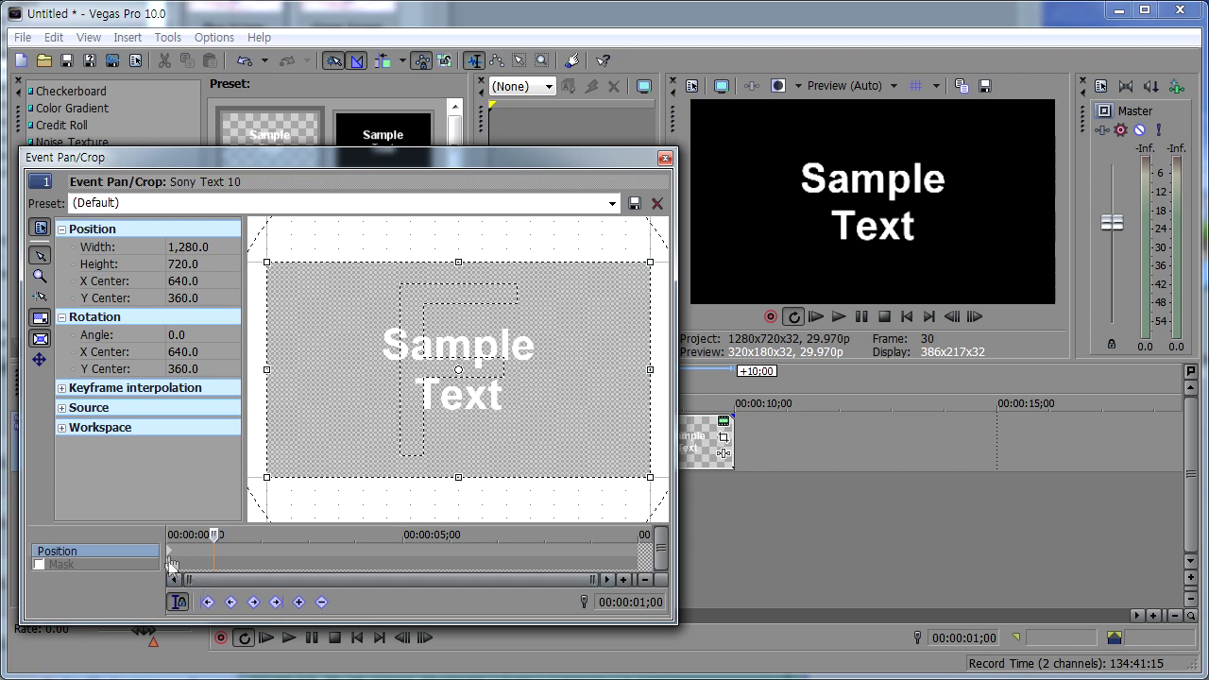
{"action": "left_click", "coordinate": [171, 557]}
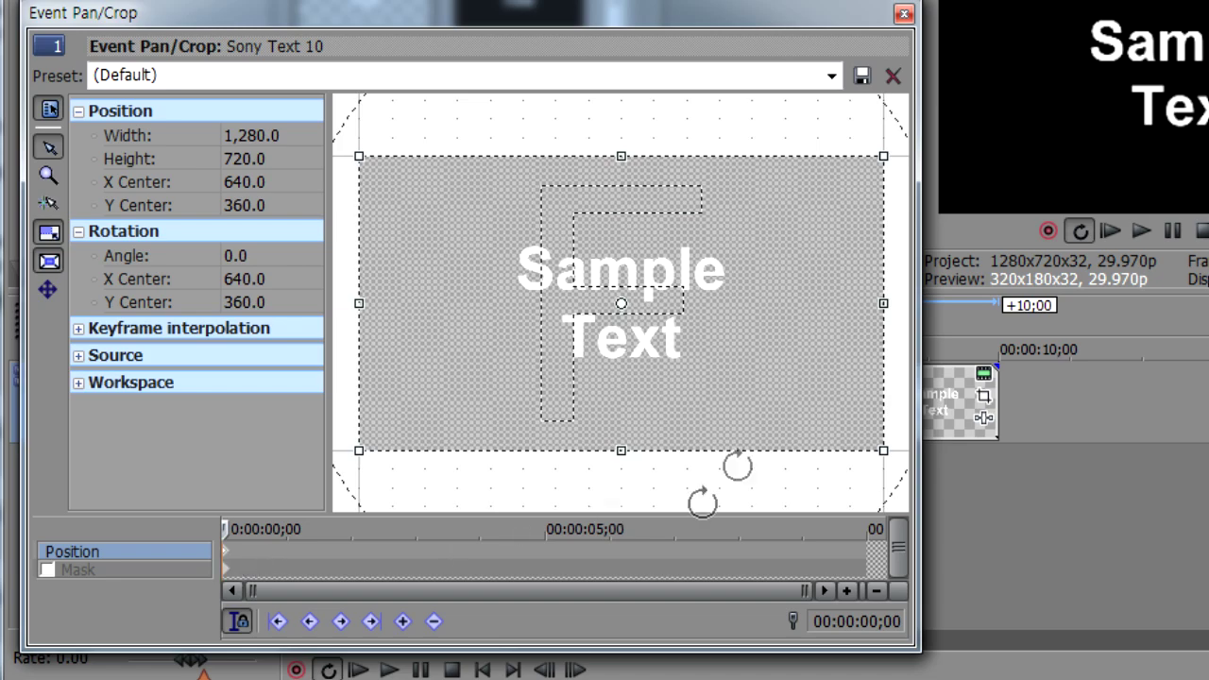
{"action": "scroll", "coordinate": [767, 381], "scroll_direction": "up", "scroll_amount": 1}
{"action": "scroll", "coordinate": [745, 346], "scroll_direction": "down", "scroll_amount": 1}
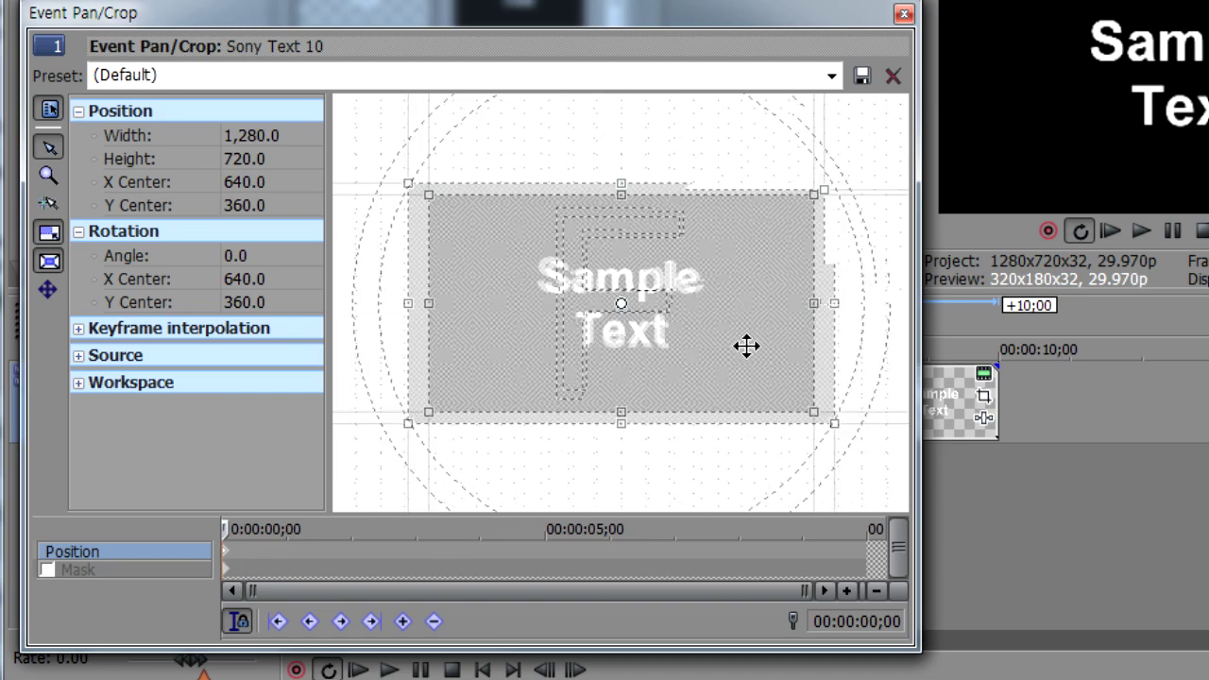
{"action": "left_click_drag", "start_coordinate": [833, 422], "coordinate": [745, 372]}
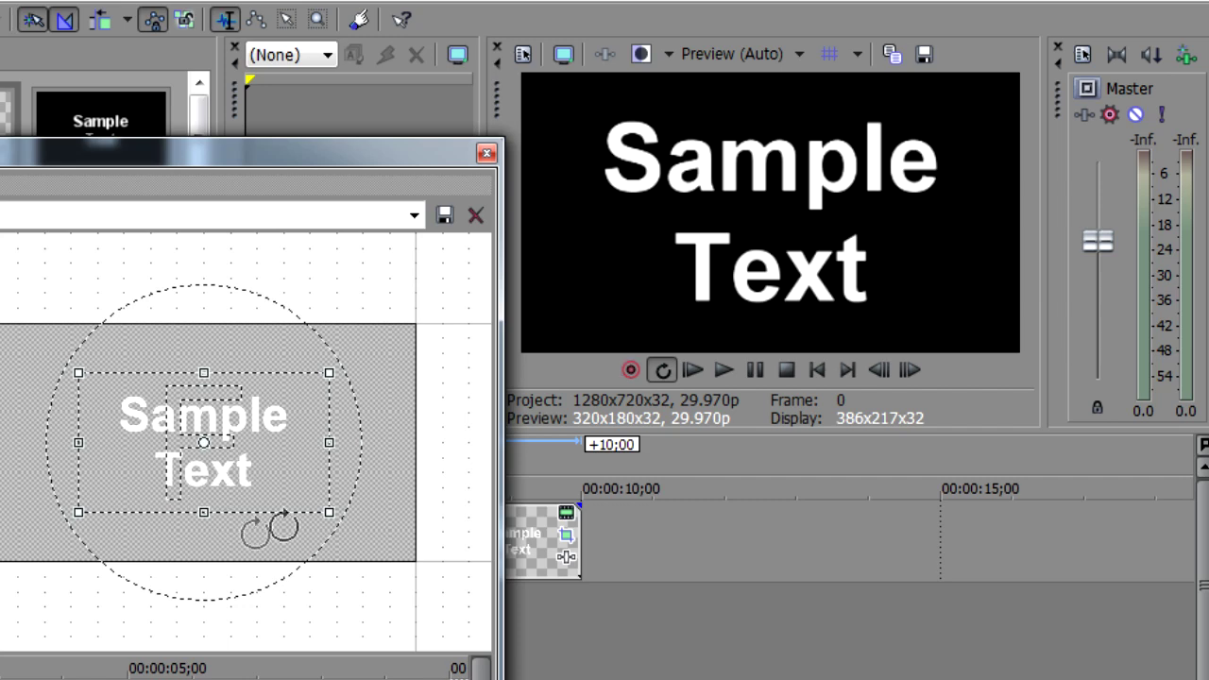
{"action": "left_click_drag", "start_coordinate": [327, 513], "coordinate": [236, 464]}
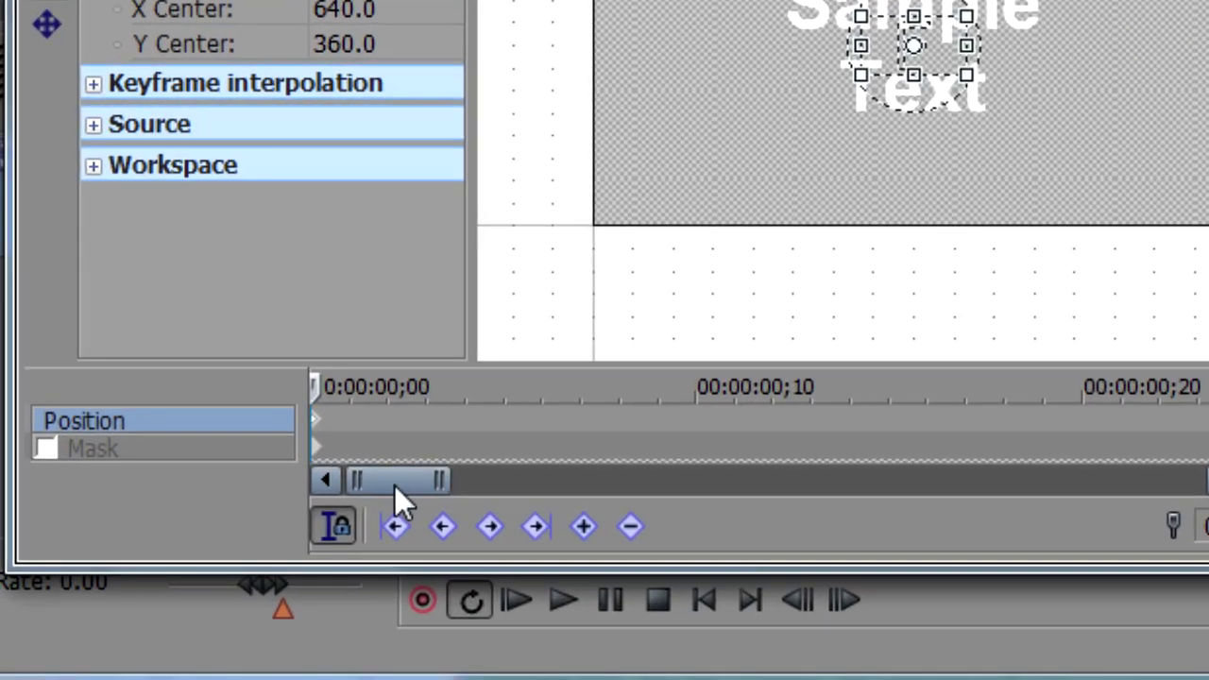
- Add a position keyframe at 00:00:00;07 and enlarge the crop frame there to about 1,548 × 871
{"action": "key", "text": "Right"}
{"action": "key", "text": "Right"}
{"action": "key", "text": "Right"}
{"action": "key", "text": "Right"}
{"action": "key", "text": "Right"}
{"action": "key", "text": "Right"}
{"action": "key", "text": "Right"}
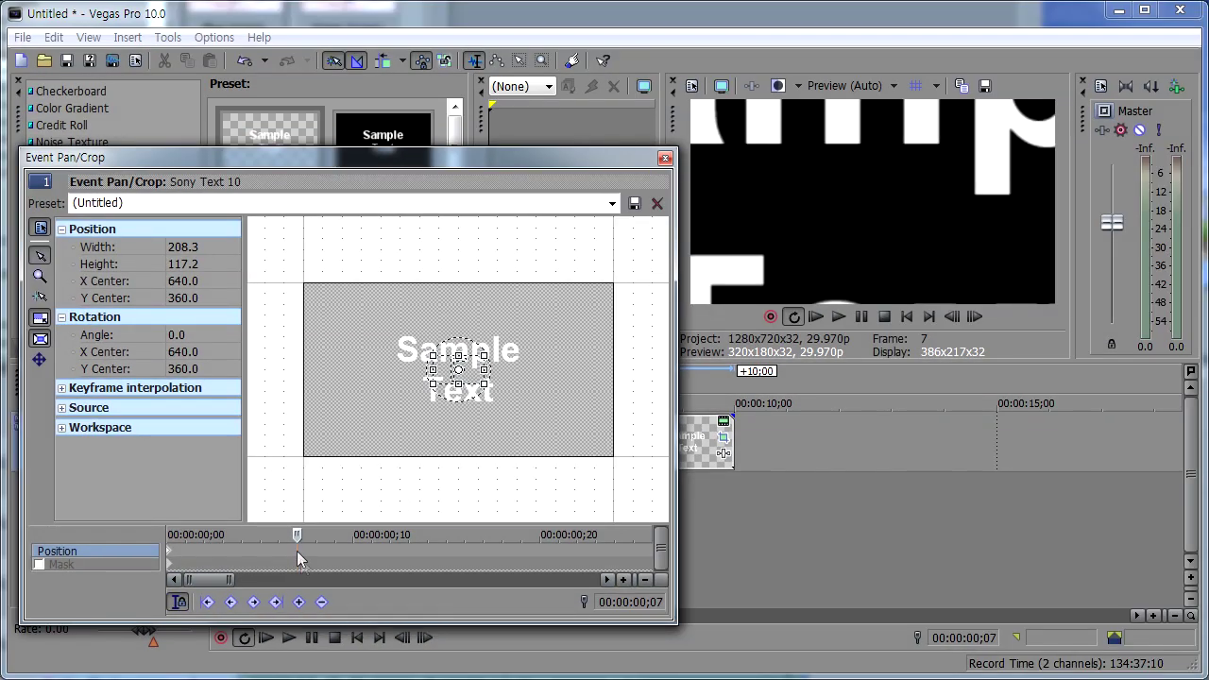
{"action": "left_click", "coordinate": [299, 602]}
{"action": "left_click_drag", "start_coordinate": [484, 383], "coordinate": [628, 517]}
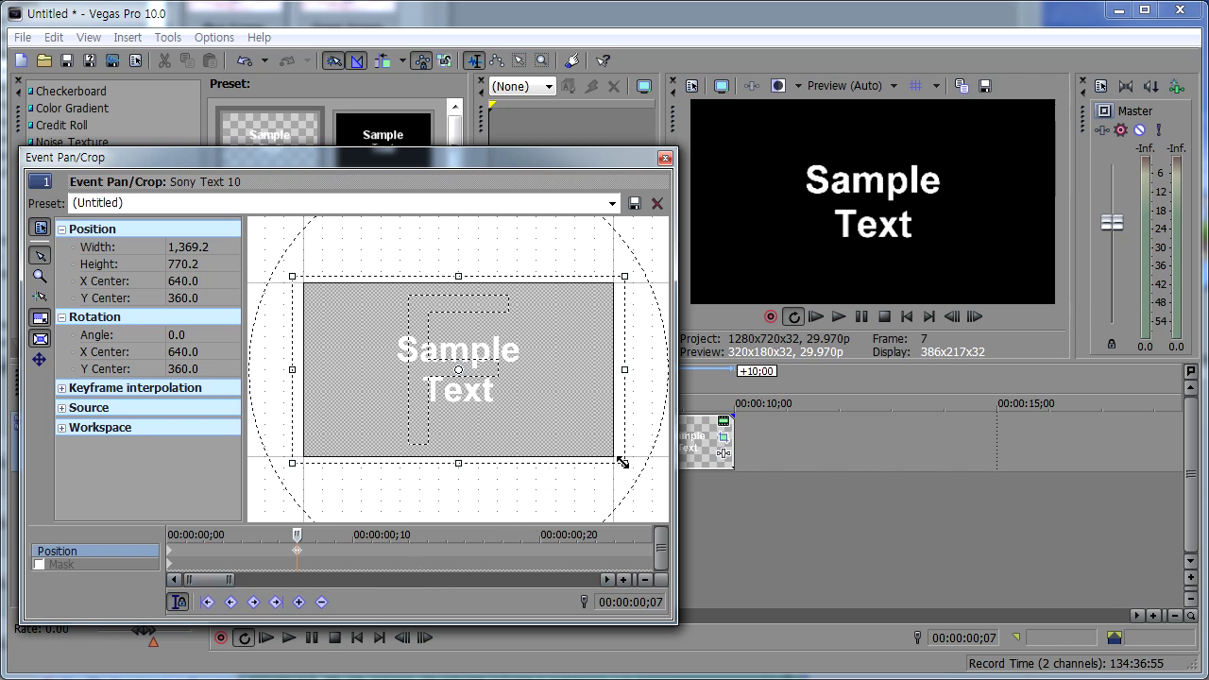
{"action": "left_click_drag", "start_coordinate": [622, 461], "coordinate": [642, 493]}
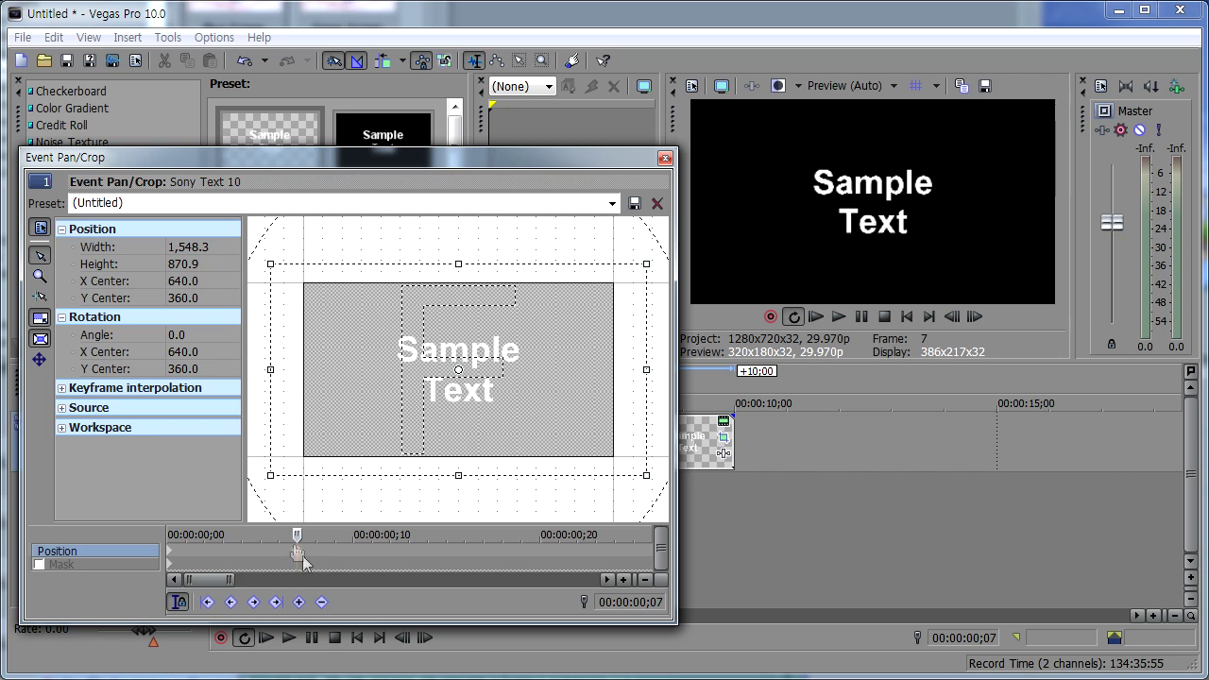
- Add a position keyframe at 00:00:00;06 and move the 00:00:00;07 keyframe out to about one second
{"action": "left_click", "coordinate": [301, 602]}
{"action": "key", "text": "Left"}
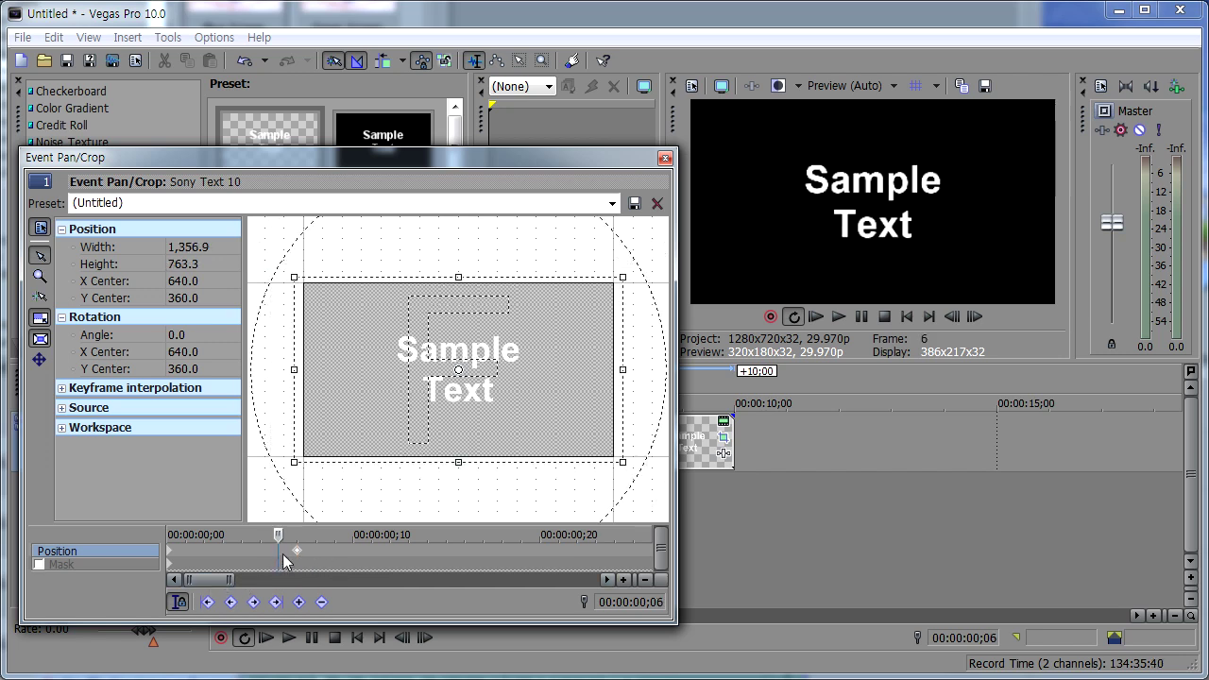
{"action": "left_click", "coordinate": [297, 603]}
{"action": "left_click", "coordinate": [300, 602]}
{"action": "scroll", "coordinate": [312, 553], "scroll_direction": "down", "scroll_amount": 3}
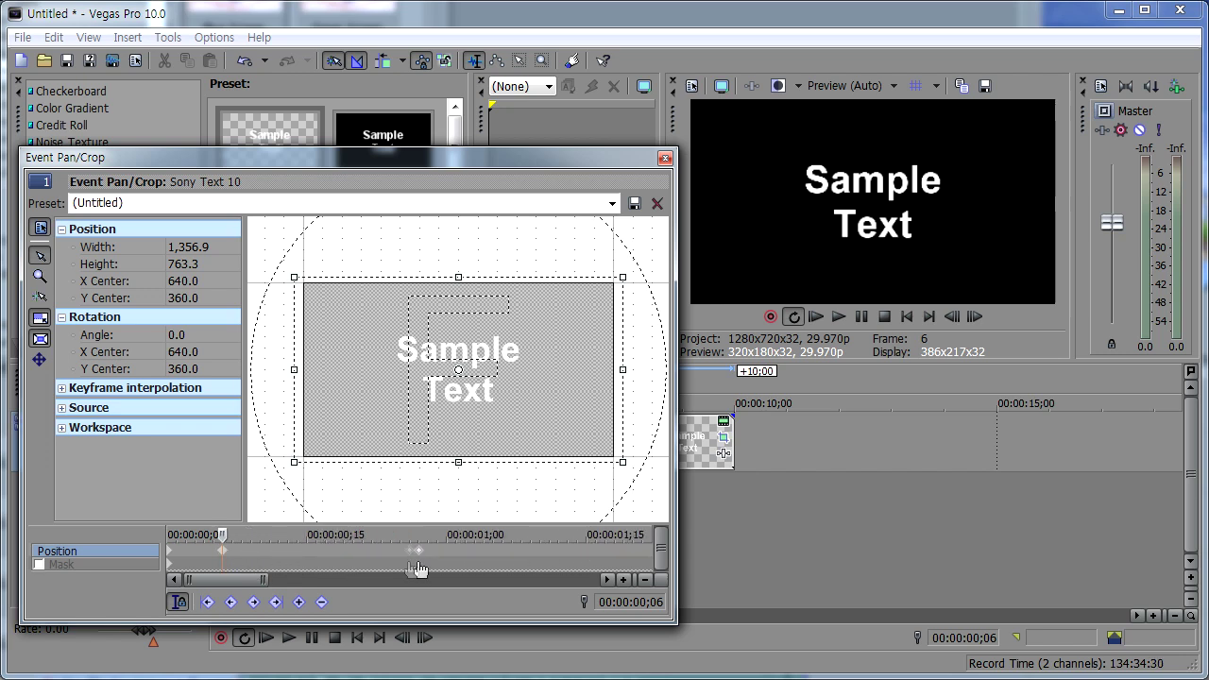
{"action": "double_click", "coordinate": [446, 551]}
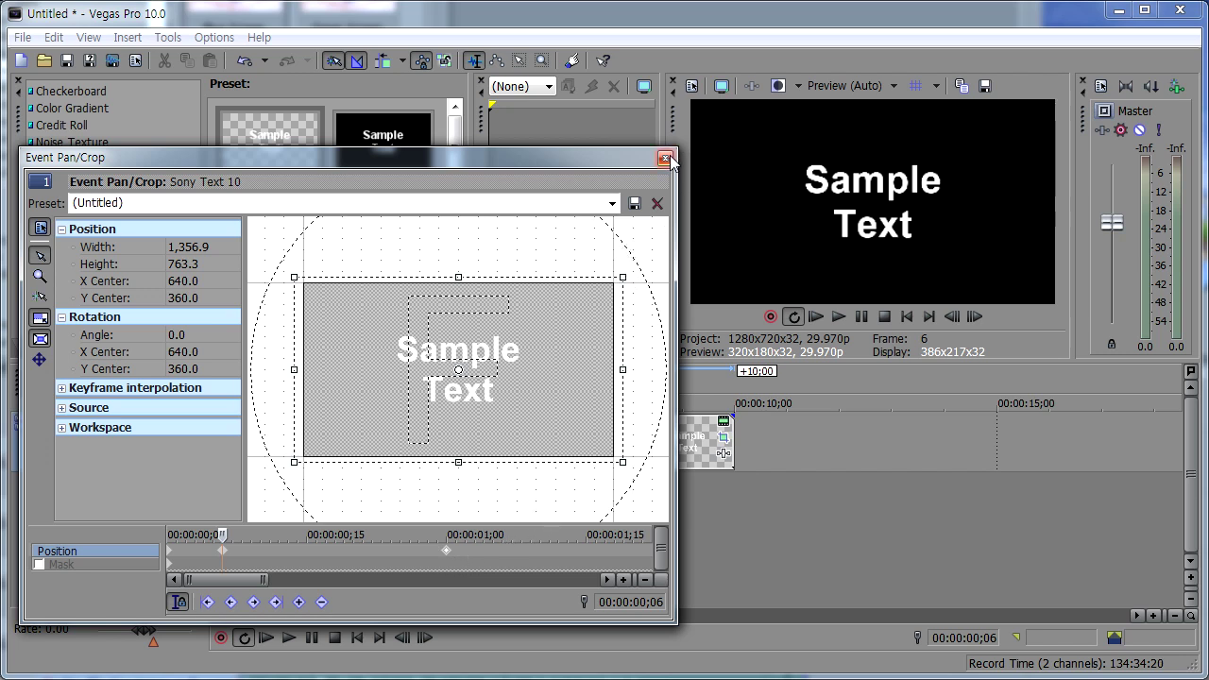
{"action": "left_click", "coordinate": [665, 157]}
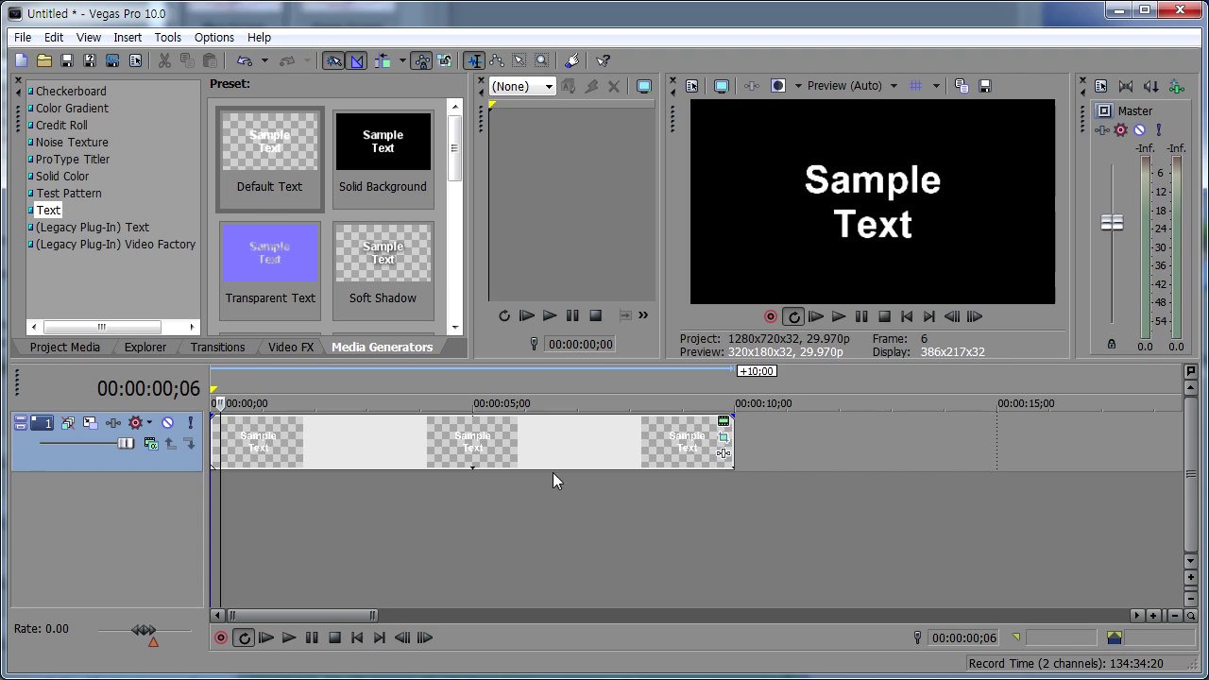
- Reopen the text event's pan/crop settings and try the last keyframe at 00:00:05;00 before returning it to about one second
{"action": "left_click", "coordinate": [724, 440]}
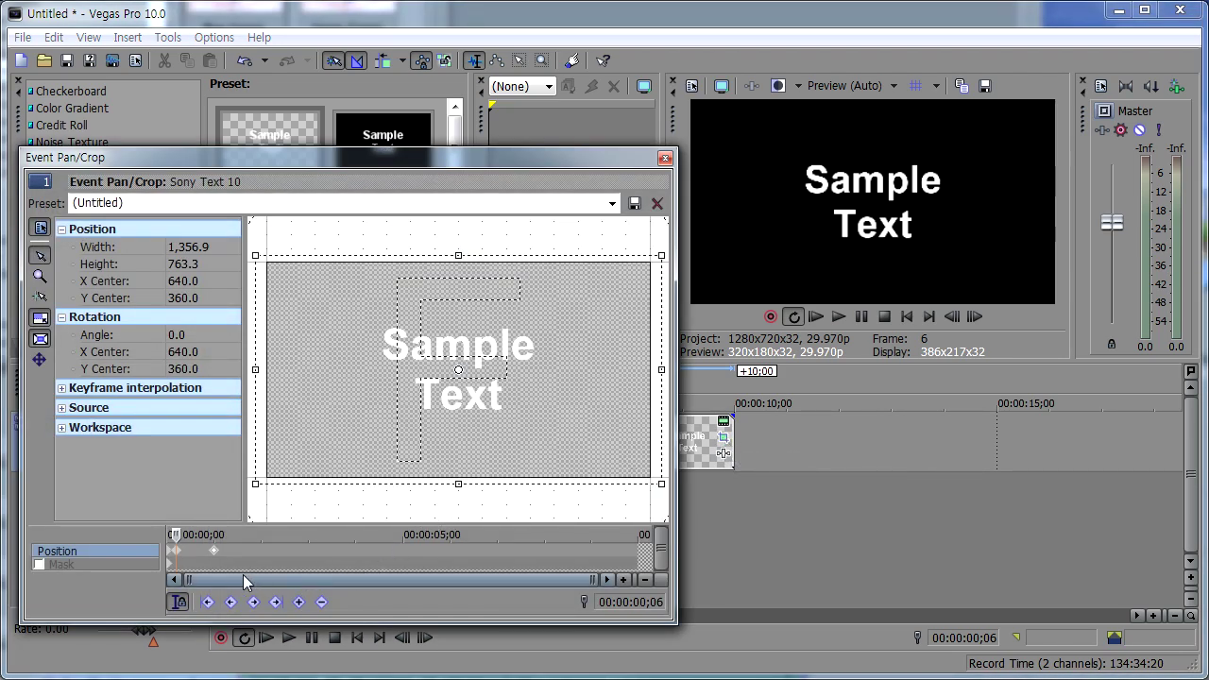
{"action": "left_click_drag", "start_coordinate": [218, 558], "coordinate": [407, 578]}
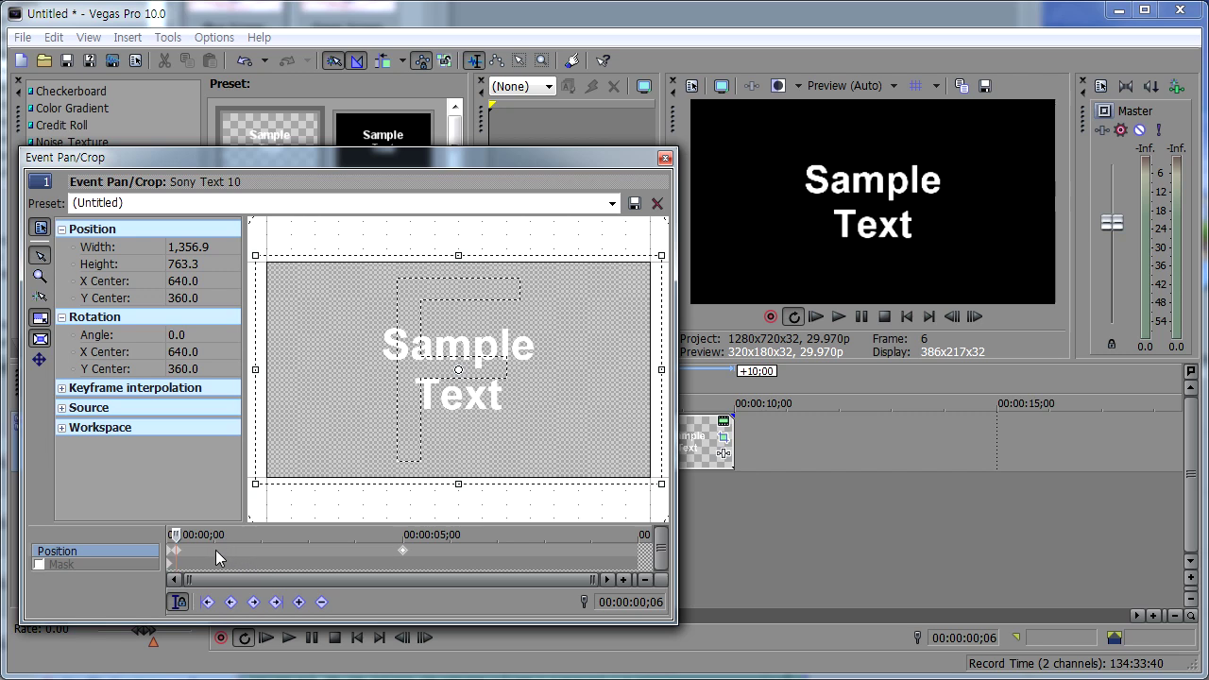
{"action": "left_click_drag", "start_coordinate": [402, 551], "coordinate": [223, 553]}
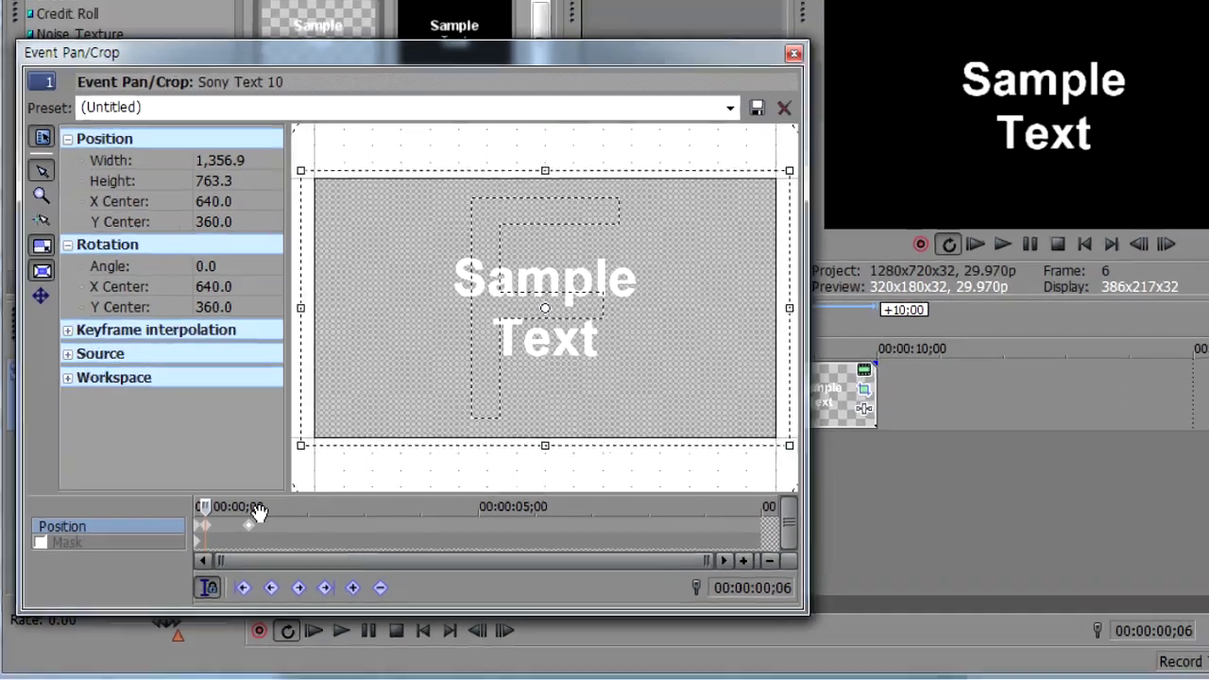
- Place the last position keyframe exactly at 00:00:01;00 and close the pan/crop settings
{"action": "scroll", "coordinate": [225, 573], "scroll_direction": "up", "scroll_amount": 5}
{"action": "scroll", "coordinate": [438, 462], "scroll_direction": "up", "scroll_amount": 2}
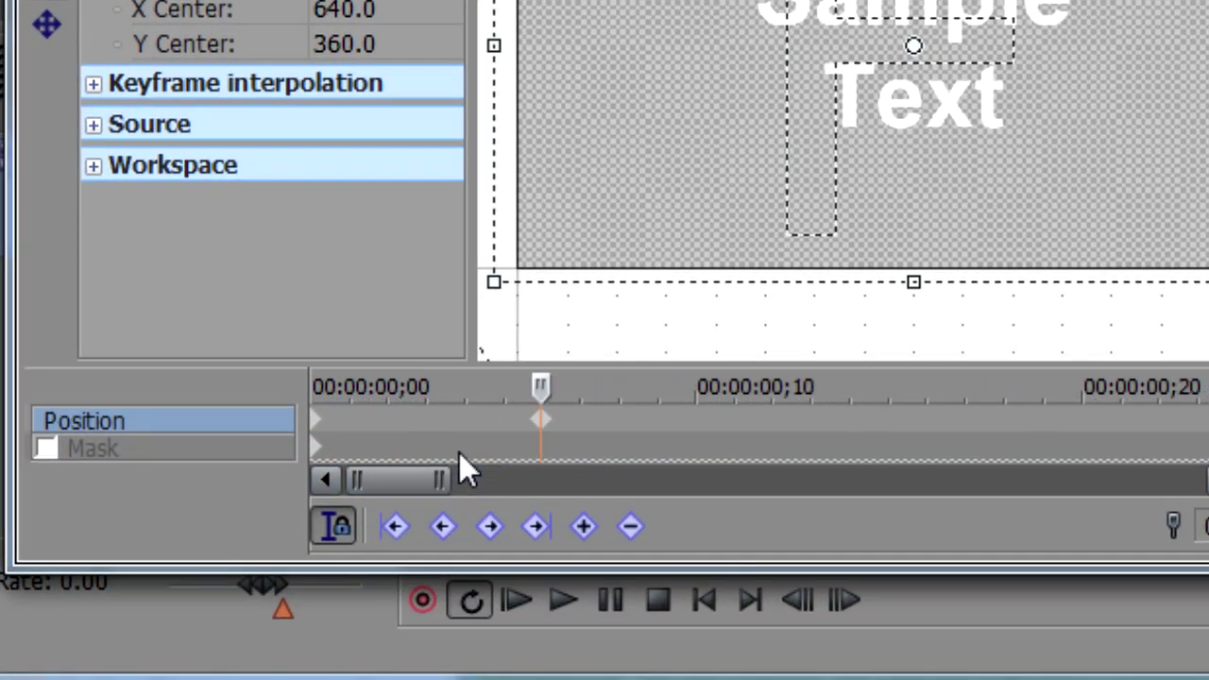
{"action": "scroll", "coordinate": [438, 463], "scroll_direction": "down", "scroll_amount": 2}
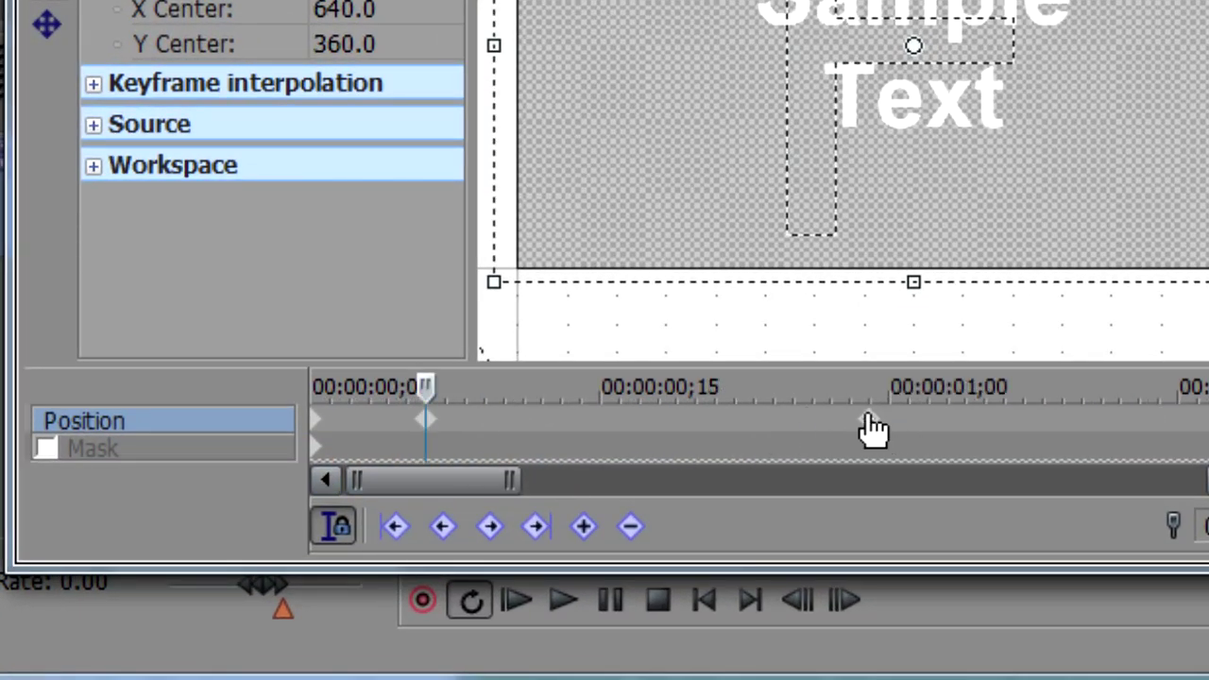
{"action": "left_click_drag", "start_coordinate": [871, 429], "coordinate": [886, 430]}
{"action": "left_click", "coordinate": [888, 422]}
{"action": "scroll", "coordinate": [888, 430], "scroll_direction": "up", "scroll_amount": 4}
{"action": "scroll", "coordinate": [887, 414], "scroll_direction": "down", "scroll_amount": 3}
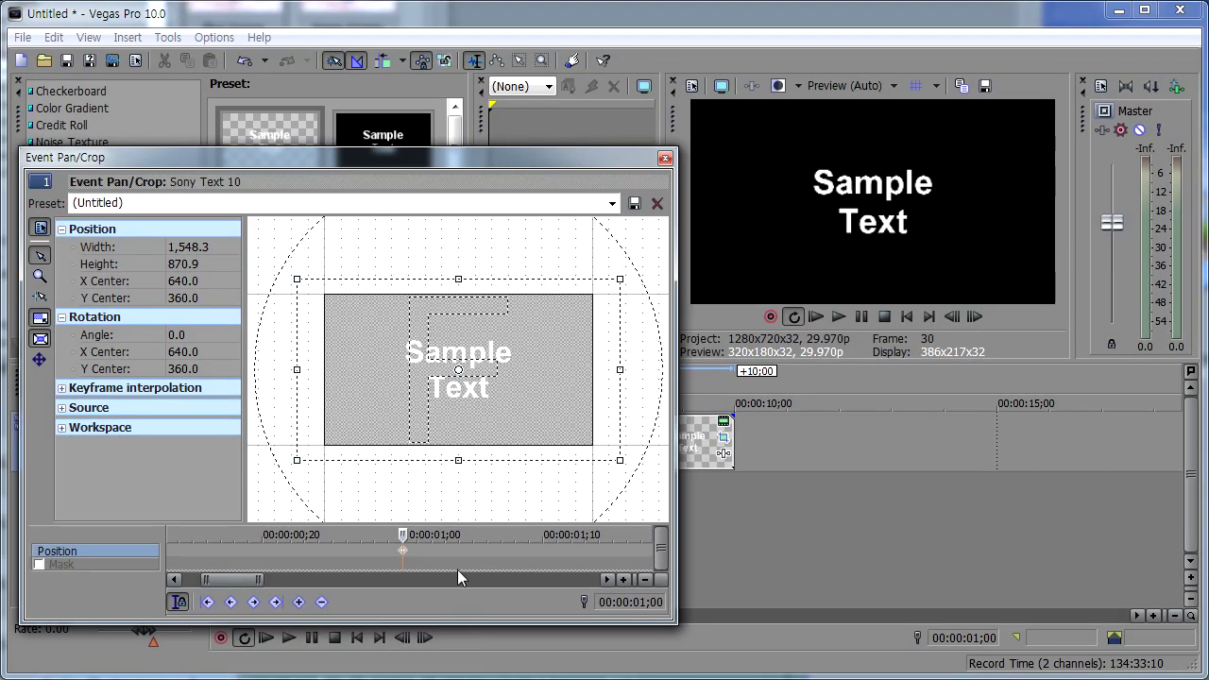
{"action": "scroll", "coordinate": [458, 557], "scroll_direction": "down", "scroll_amount": 3}
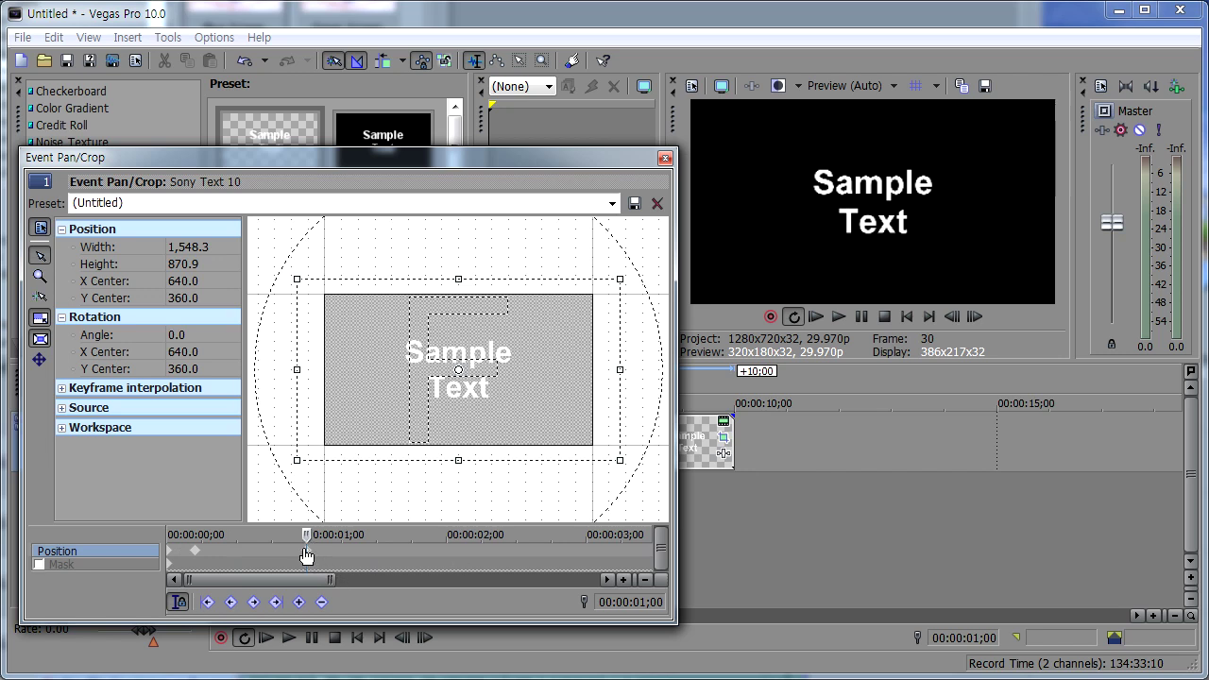
{"action": "left_click", "coordinate": [665, 157]}
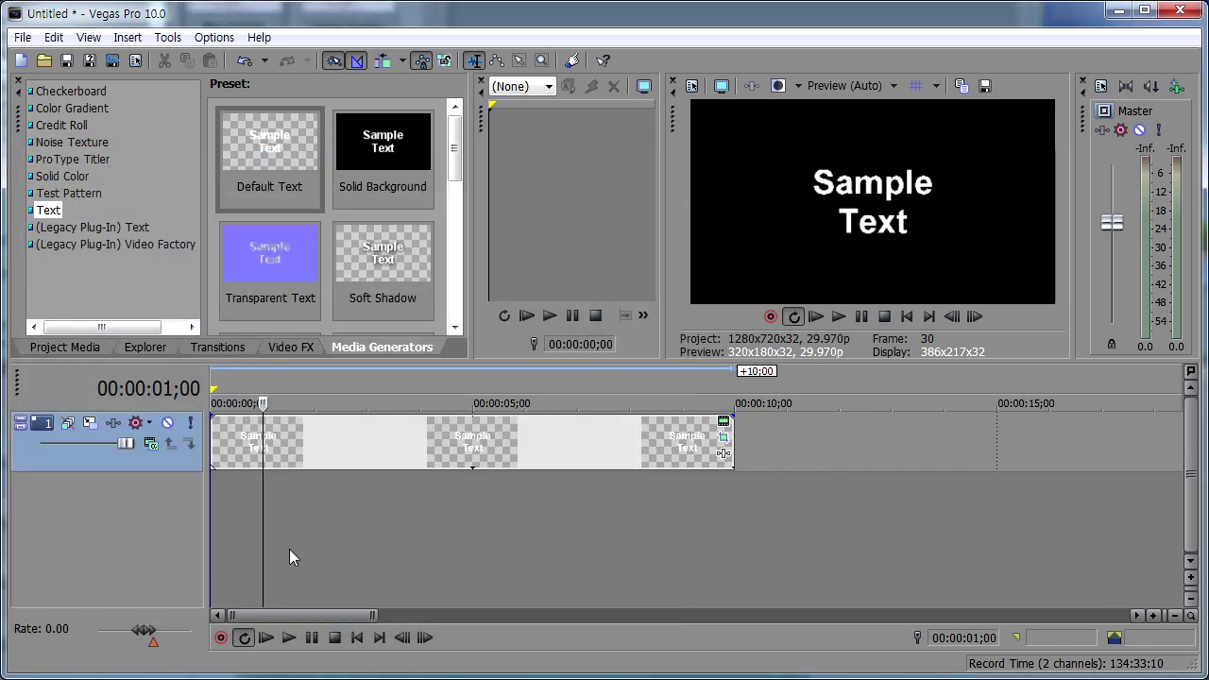
- Switch Sync Cursor off and back on in the text event's pan/crop settings
{"action": "left_click", "coordinate": [723, 437]}
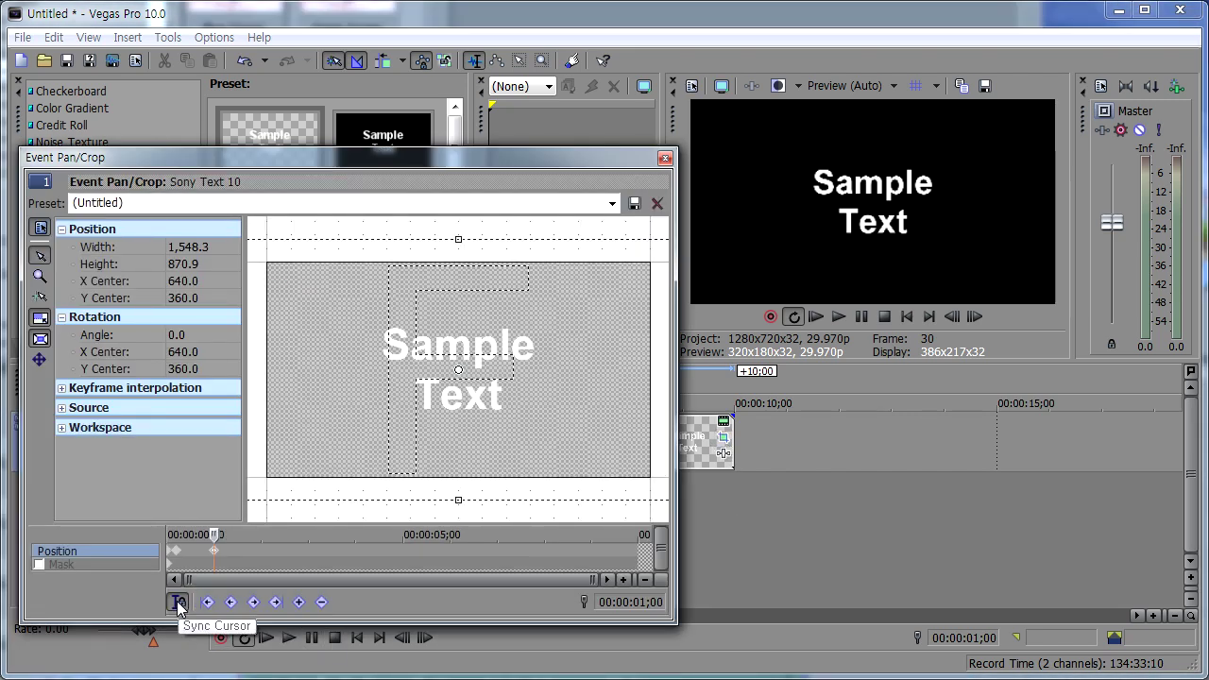
{"action": "left_click", "coordinate": [178, 602]}
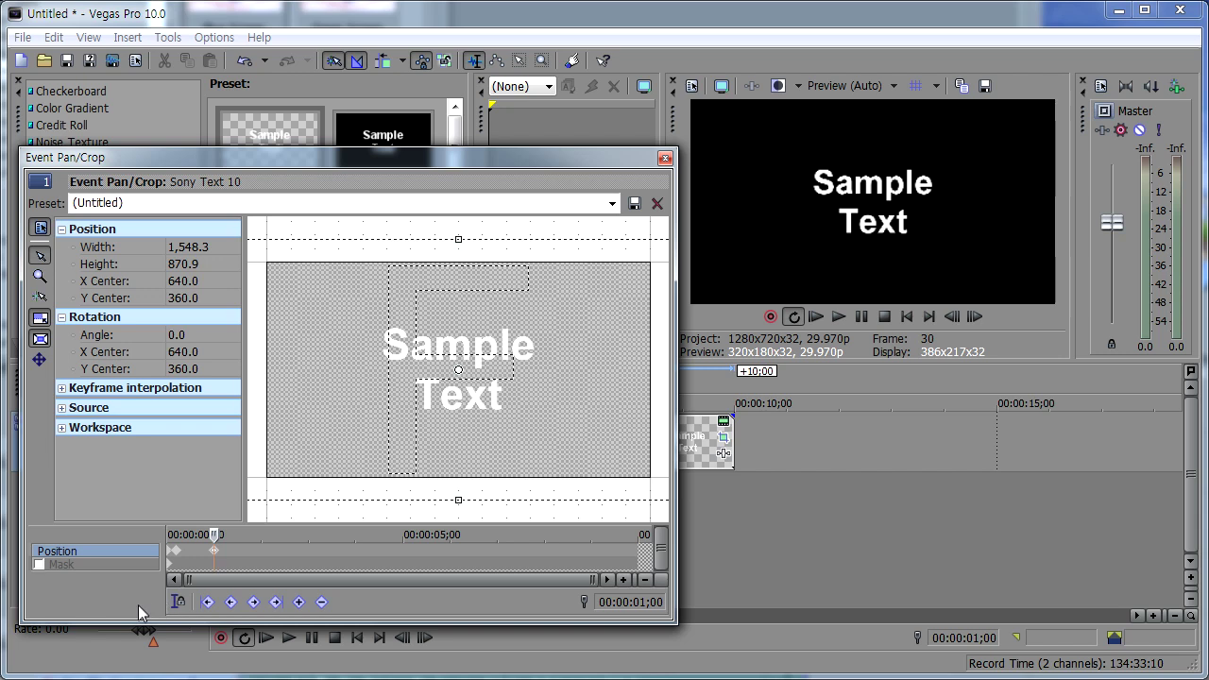
{"action": "left_click", "coordinate": [178, 604]}
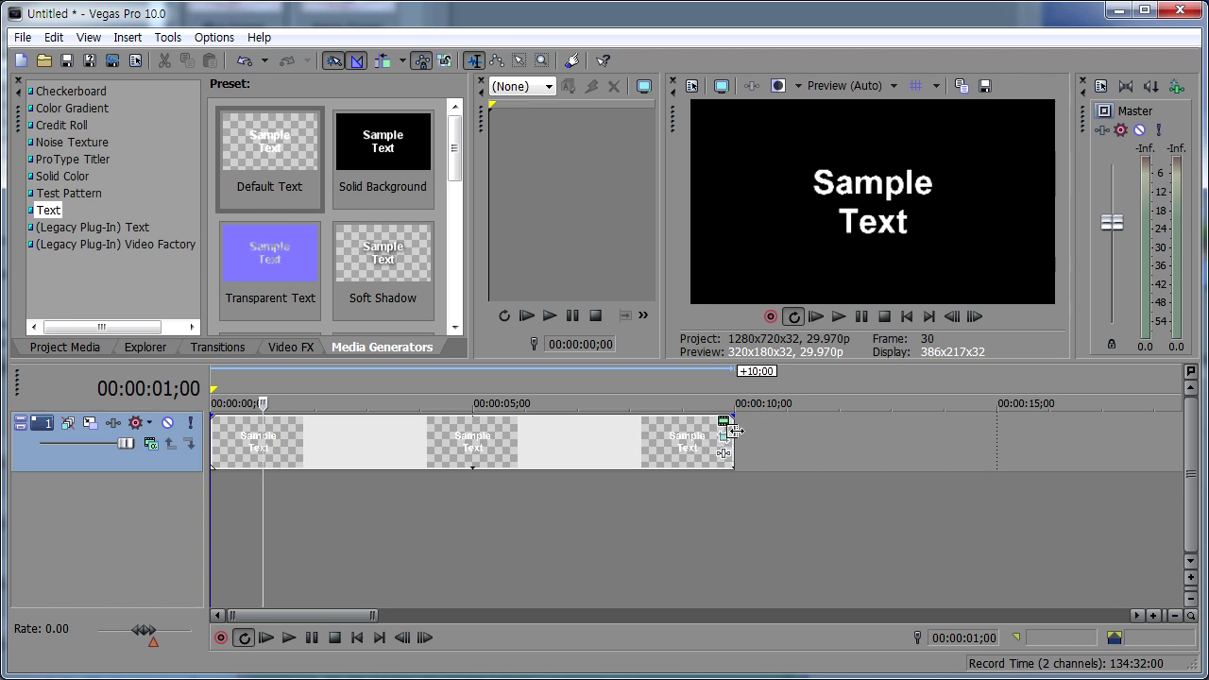
- Cut the text event down to one second by splitting it at 00:00:01;00 and deleting the remainder
{"action": "left_click_drag", "start_coordinate": [734, 430], "coordinate": [502, 469]}
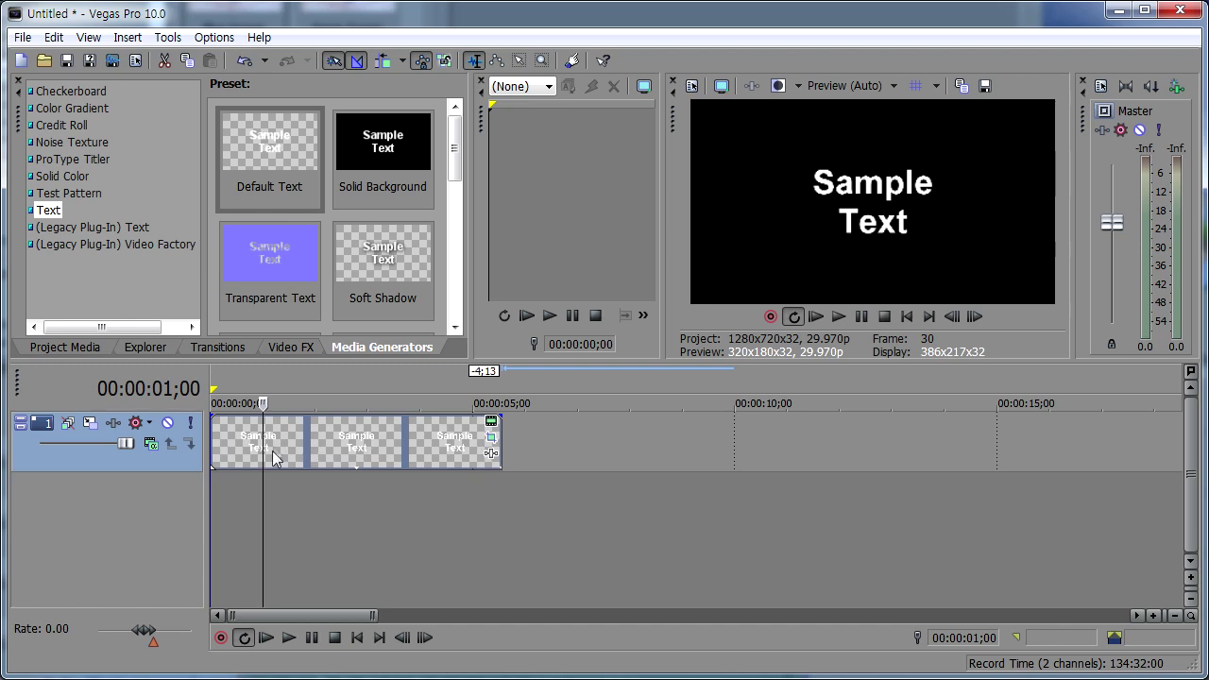
{"action": "key", "text": "s"}
{"action": "left_click", "coordinate": [341, 453]}
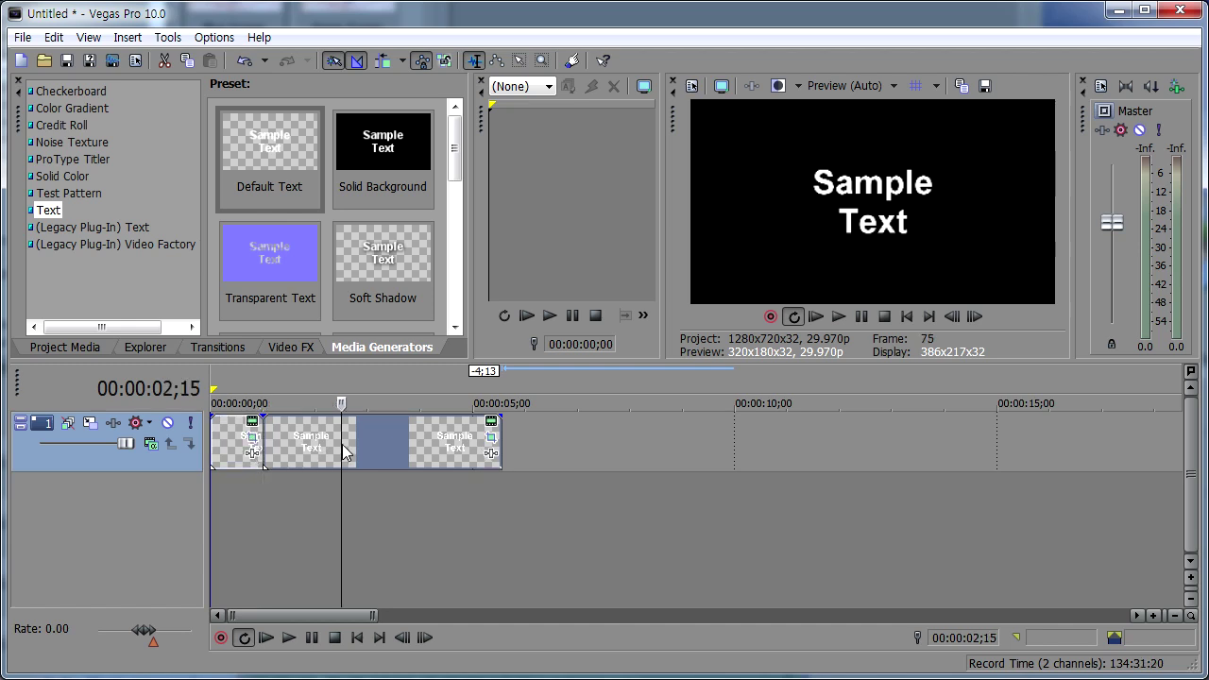
{"action": "left_click_drag", "start_coordinate": [388, 450], "coordinate": [481, 455]}
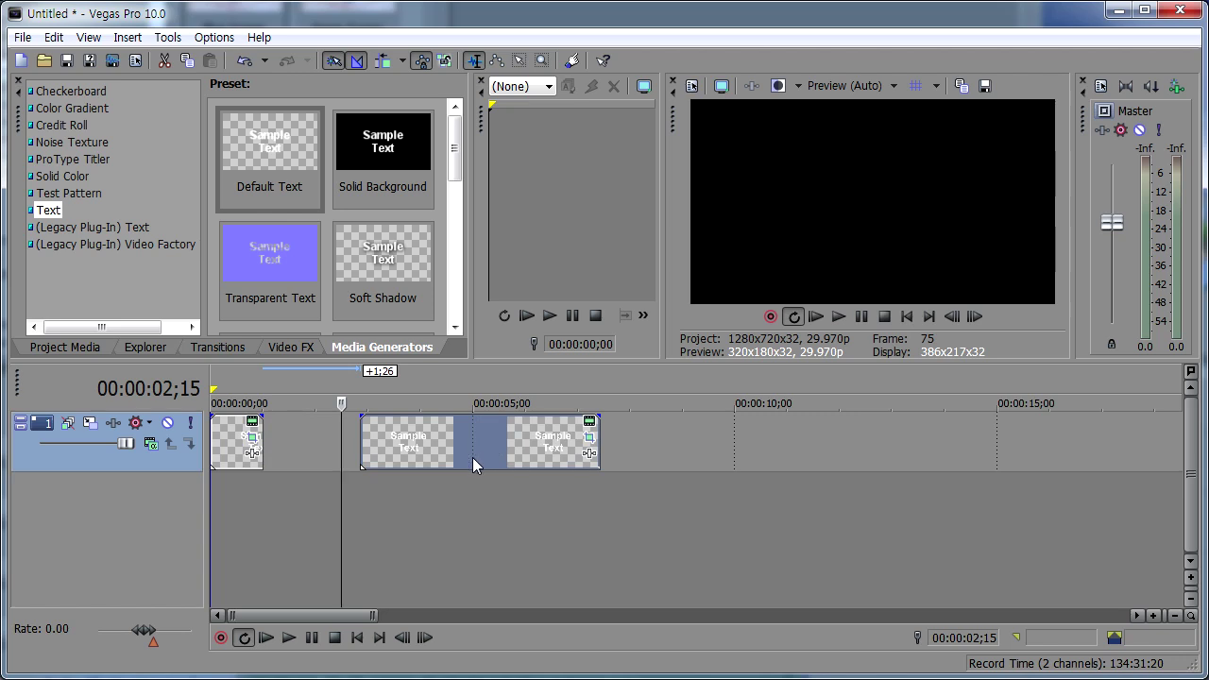
{"action": "key", "text": "Delete"}
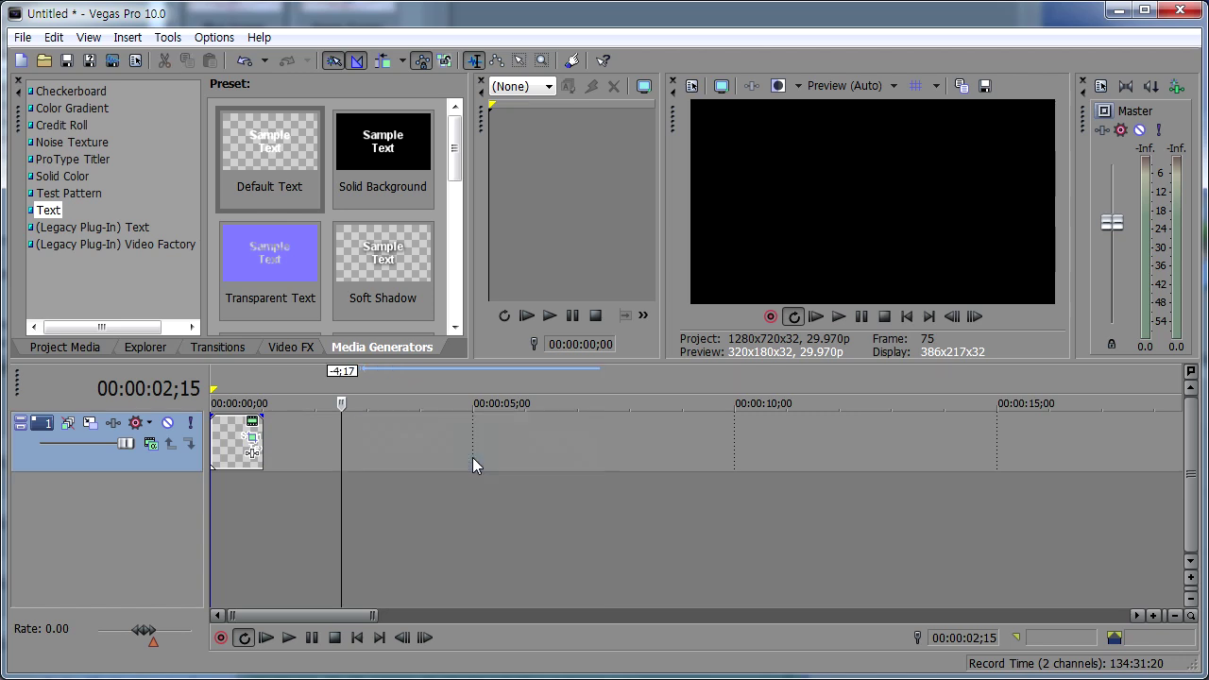
- Loop playback over the one-second text event to preview its zoom, and check its keyframes in Event Pan/Crop
{"action": "double_click", "coordinate": [257, 482]}
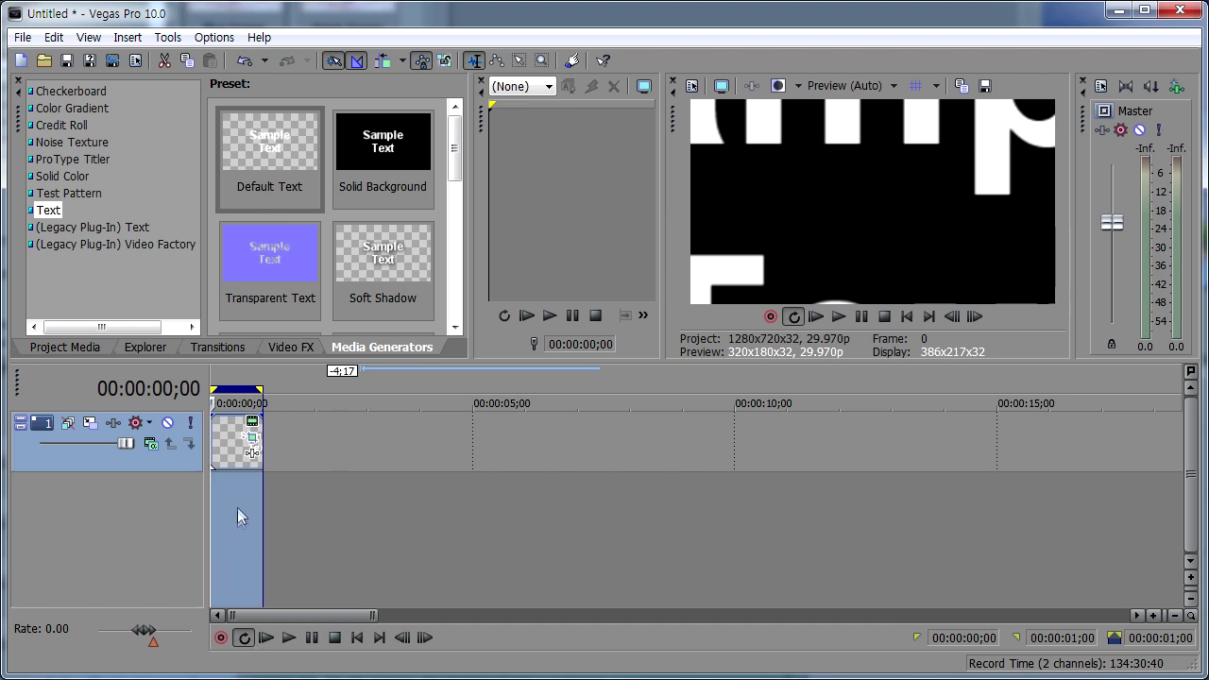
{"action": "left_click", "coordinate": [268, 638]}
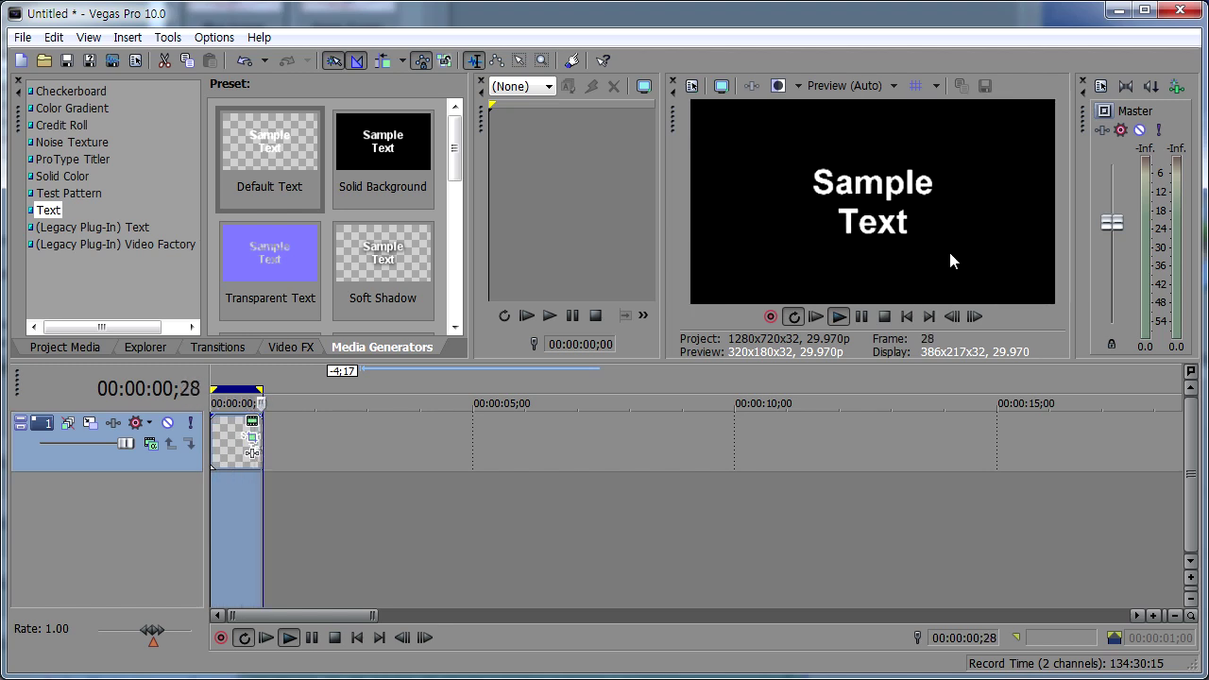
{"action": "left_click", "coordinate": [336, 637]}
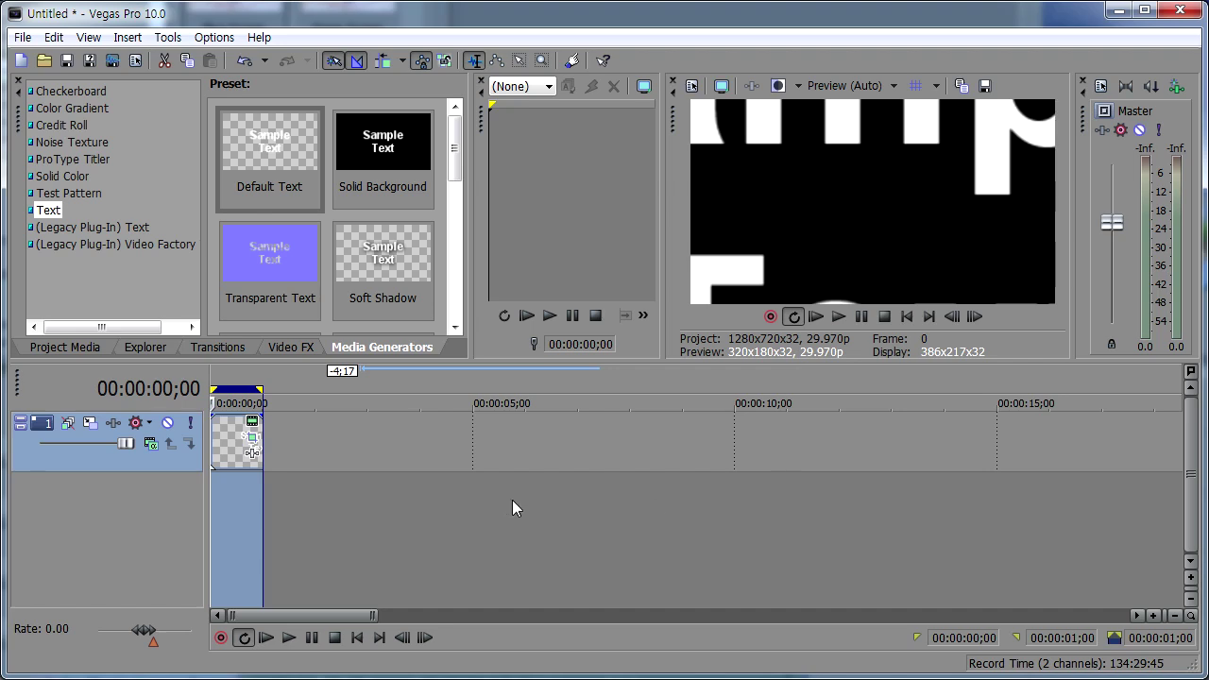
{"action": "left_click", "coordinate": [251, 422]}
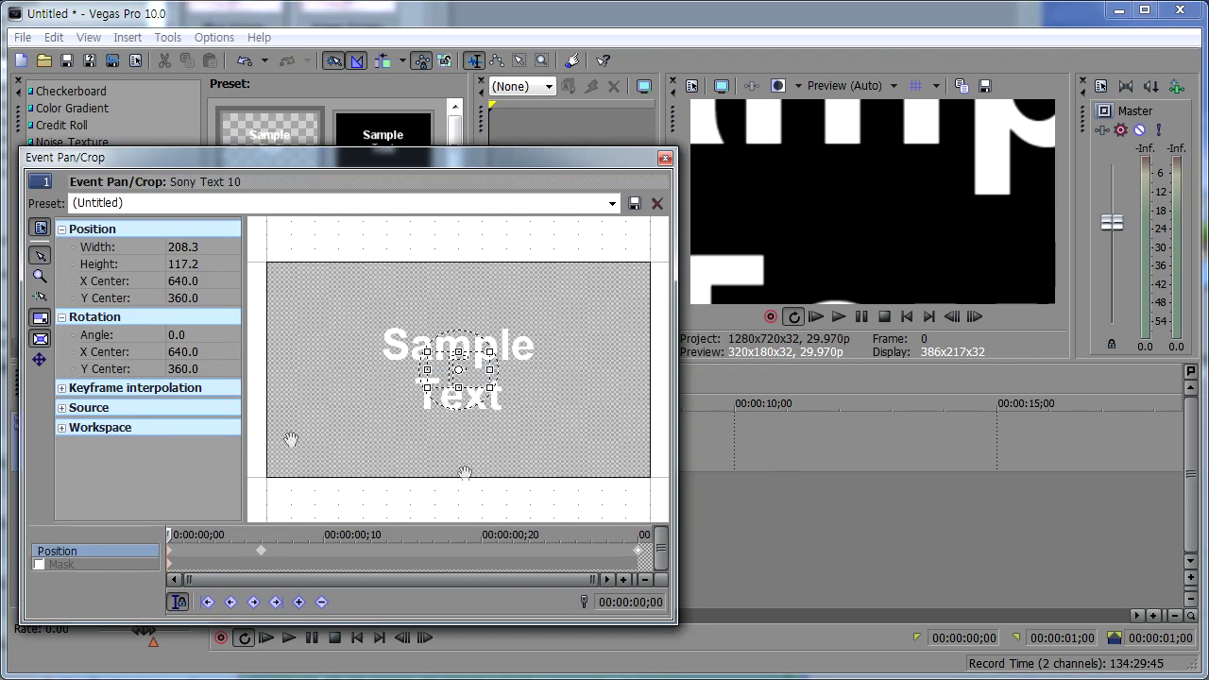
{"action": "left_click", "coordinate": [665, 157]}
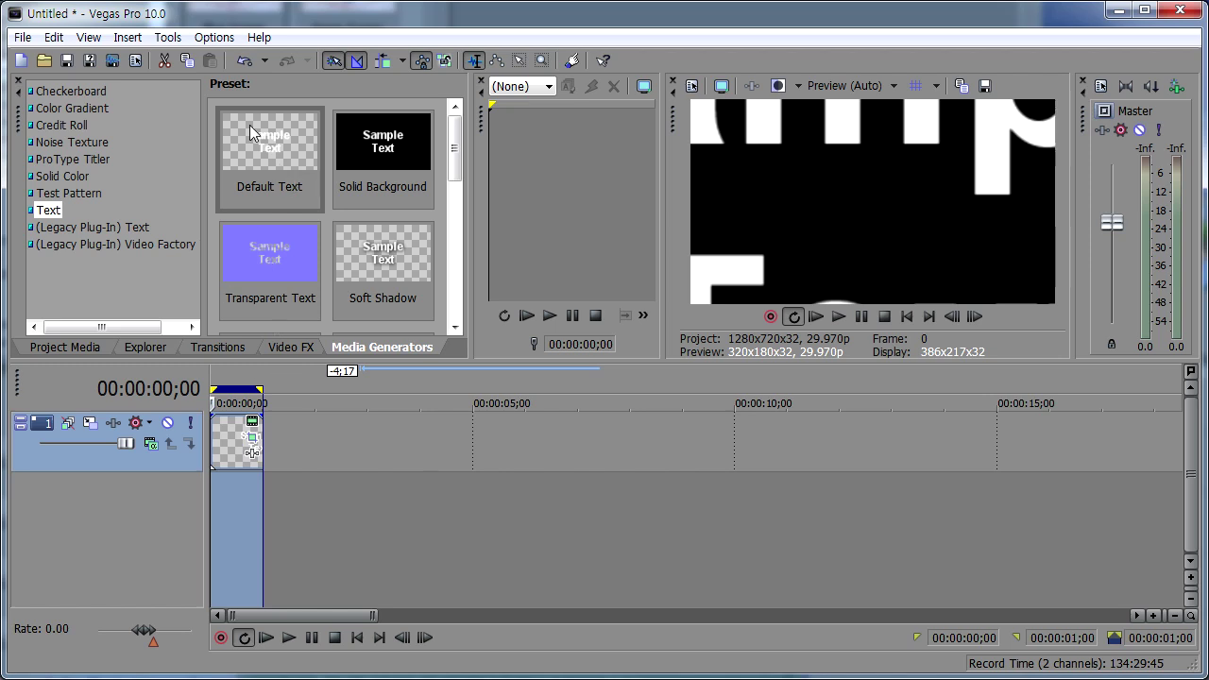
- Add a second Default Text event directly after the one-second event, keeping the default generator settings, and select it
{"action": "left_click_drag", "start_coordinate": [253, 143], "coordinate": [381, 437]}
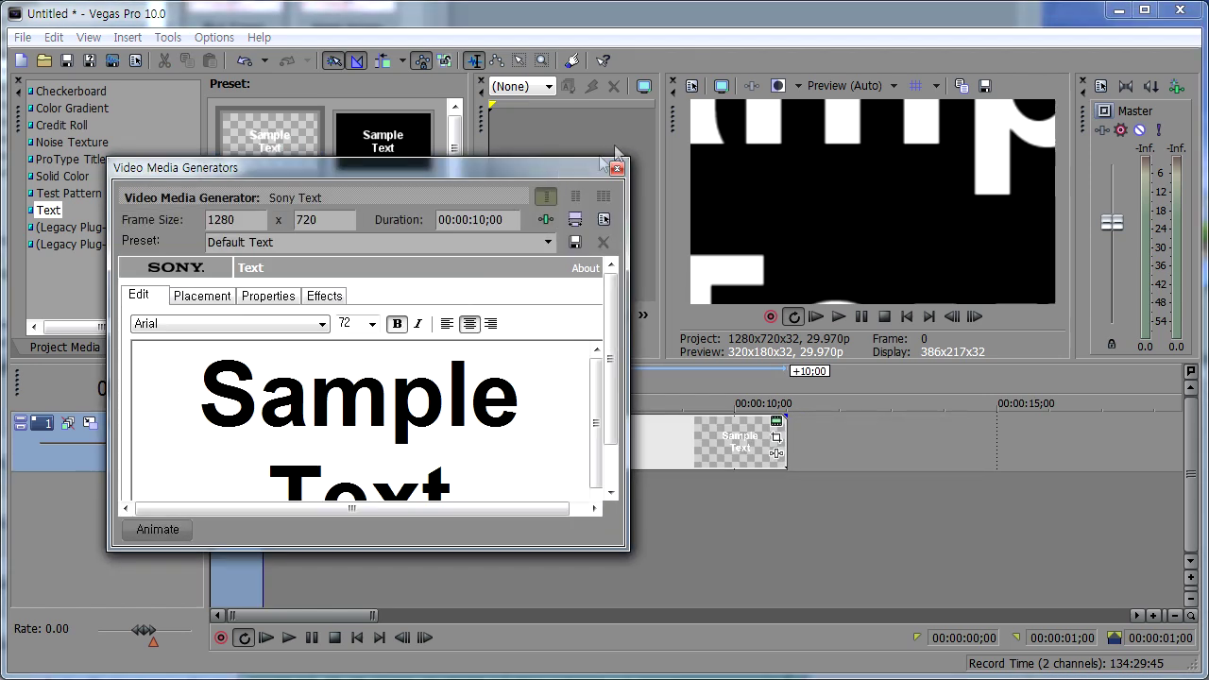
{"action": "left_click", "coordinate": [617, 169]}
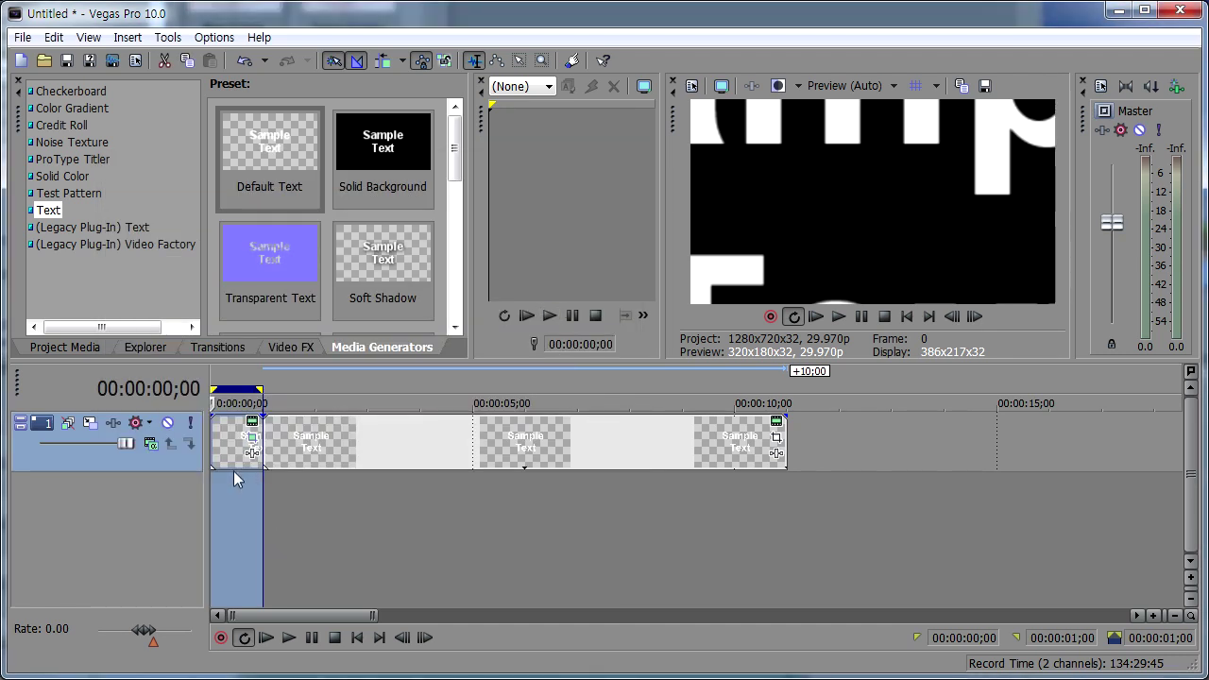
{"action": "left_click", "coordinate": [340, 453]}
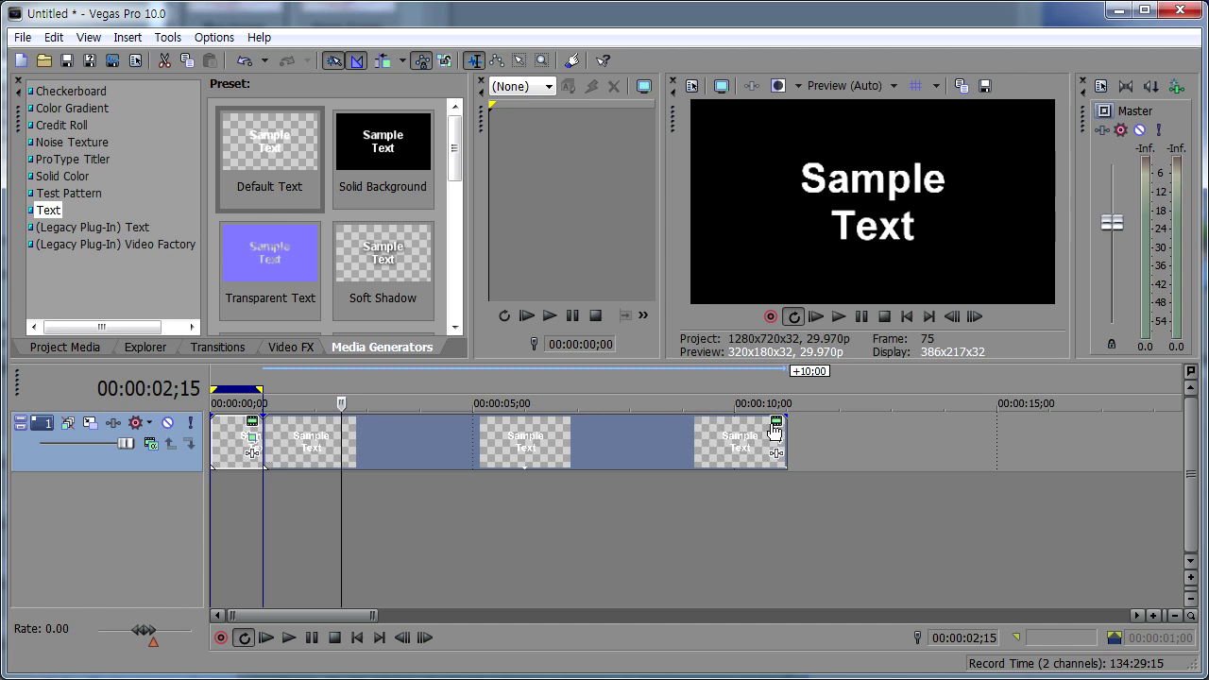
- Move the second text event about 00:00:02;15 later on the track, leaving a gap after the one-second event
{"action": "left_click", "coordinate": [226, 454]}
{"action": "right_click", "coordinate": [226, 454]}
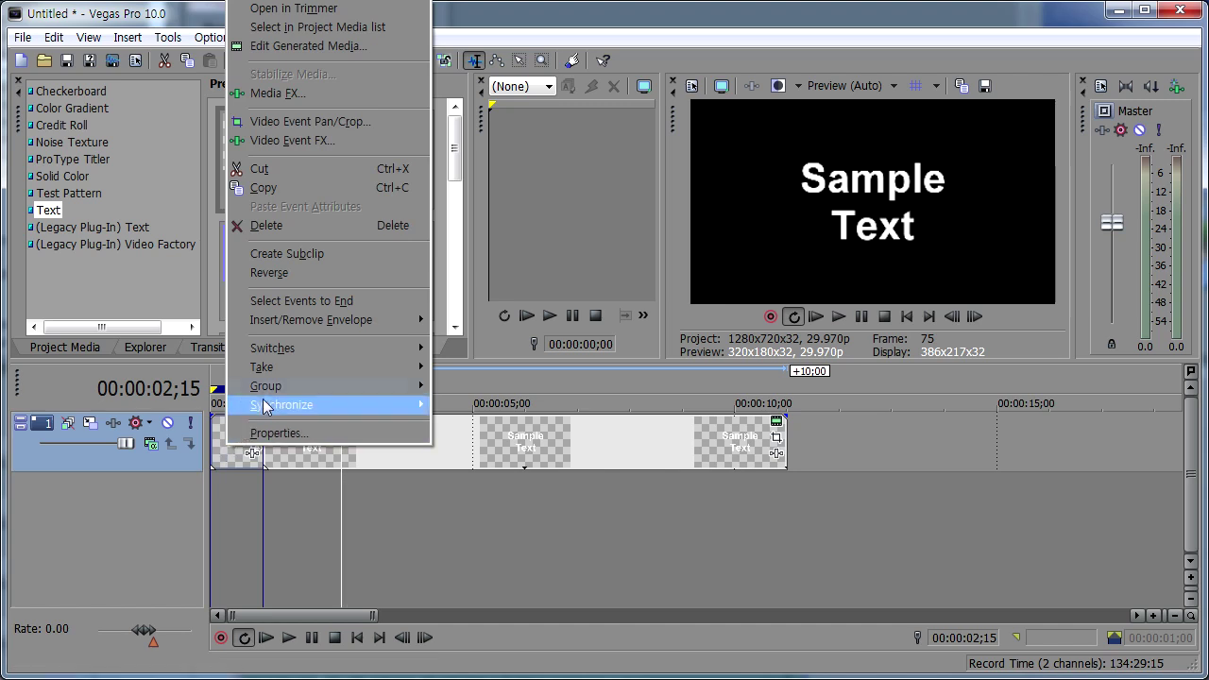
{"action": "left_click", "coordinate": [223, 491]}
{"action": "key", "text": "ctrl+z"}
{"action": "key", "text": "ctrl+z"}
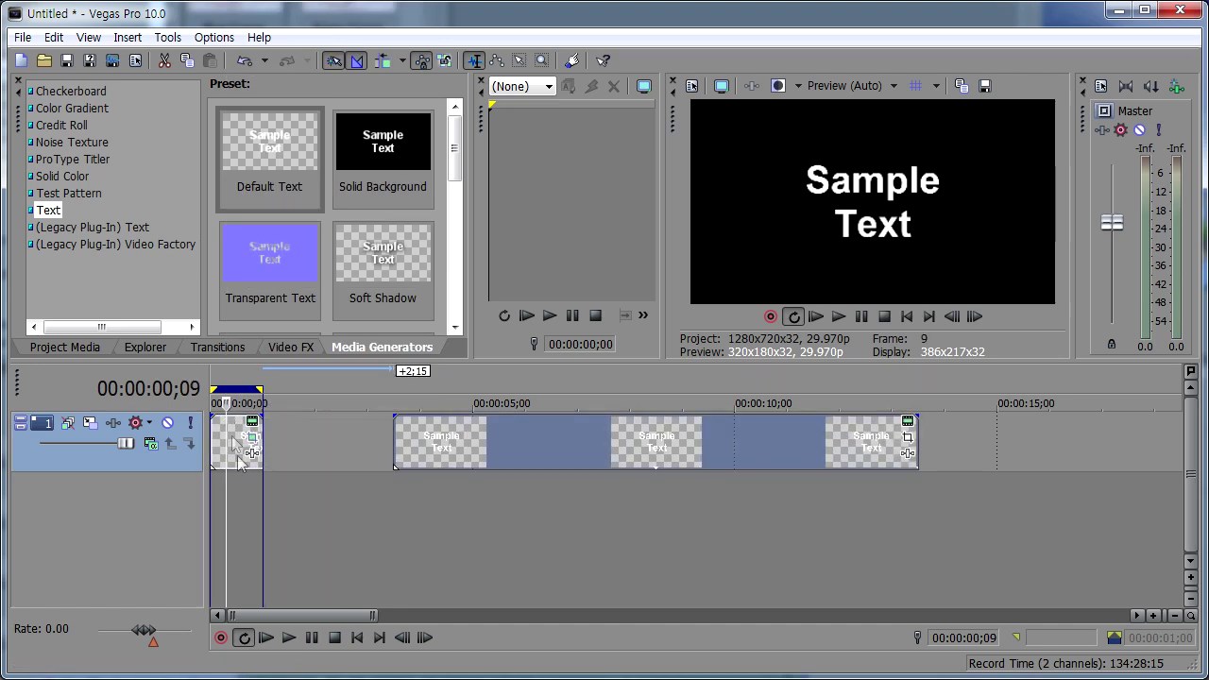
- Copy the one-second text event and paste its event attributes onto the second text event
{"action": "right_click", "coordinate": [225, 442]}
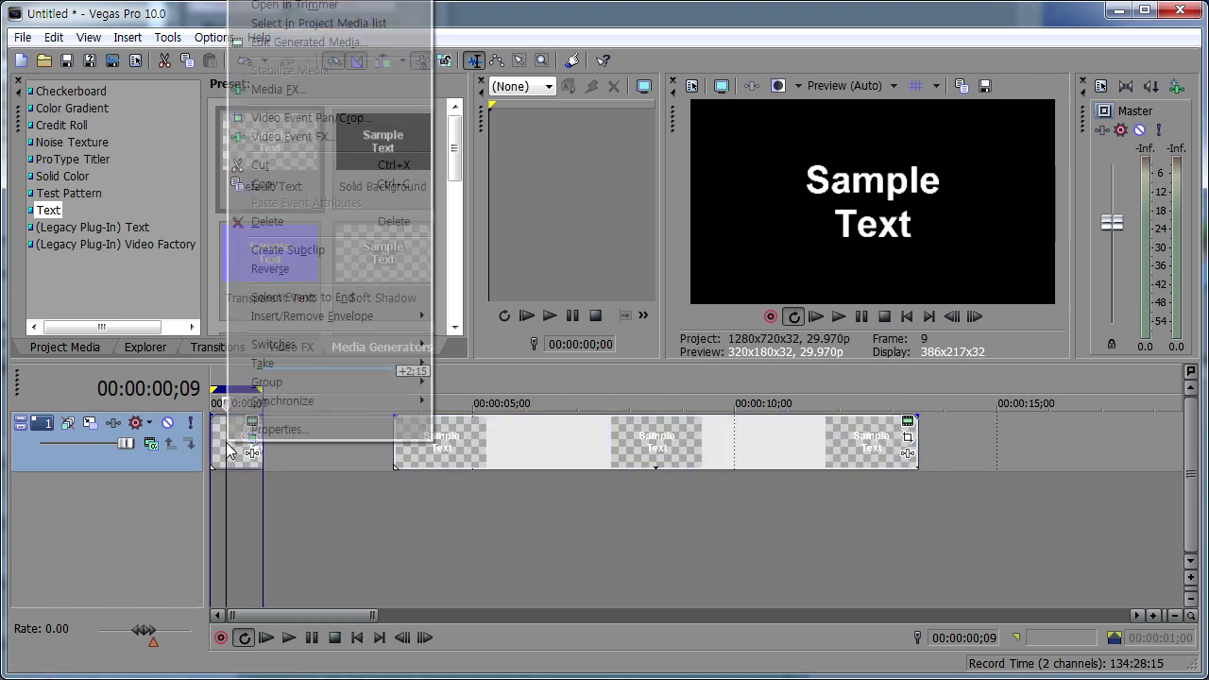
{"action": "left_click", "coordinate": [268, 194]}
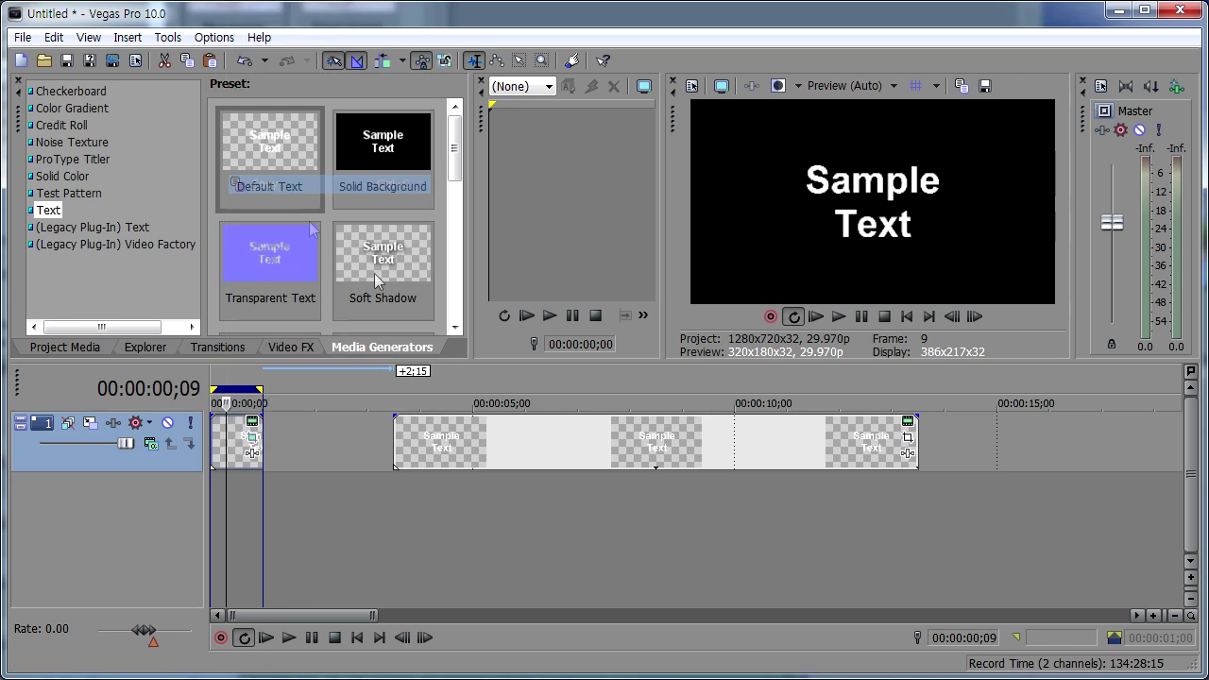
{"action": "right_click", "coordinate": [490, 451]}
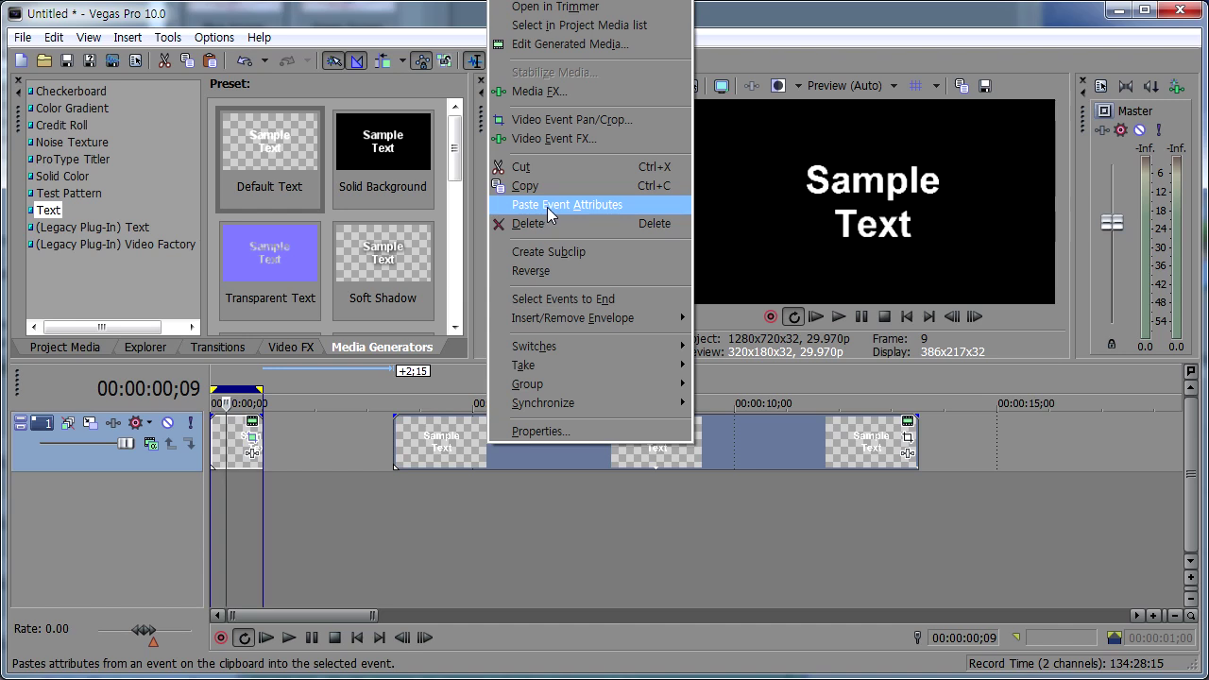
{"action": "left_click", "coordinate": [547, 207]}
{"action": "left_click", "coordinate": [483, 455]}
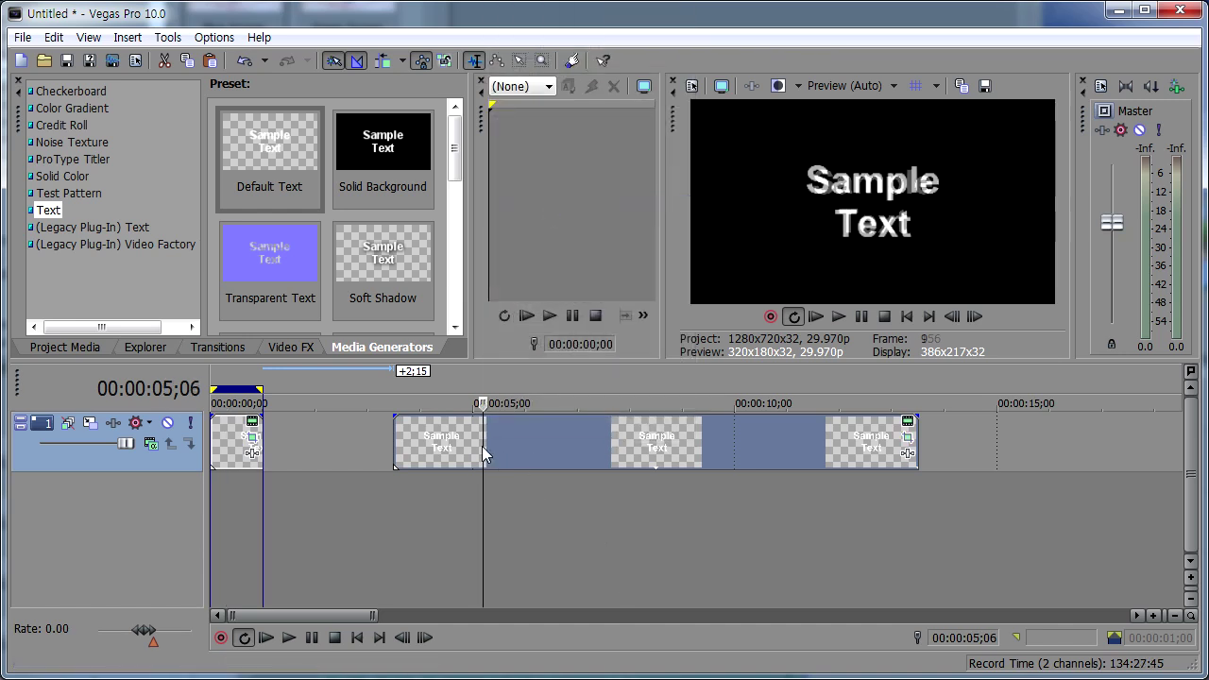
- Trim the second text event at its last position keyframe, 00:00:04;15, and place it directly after the first event
{"action": "left_click", "coordinate": [908, 438]}
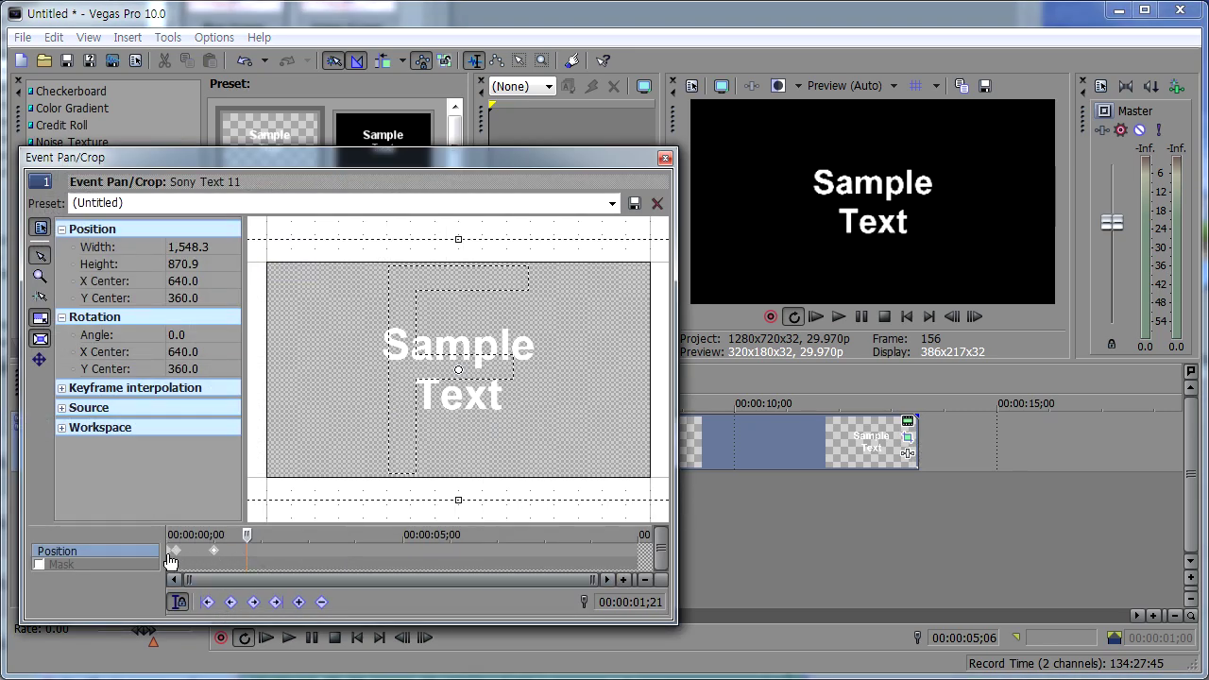
{"action": "left_click", "coordinate": [216, 556]}
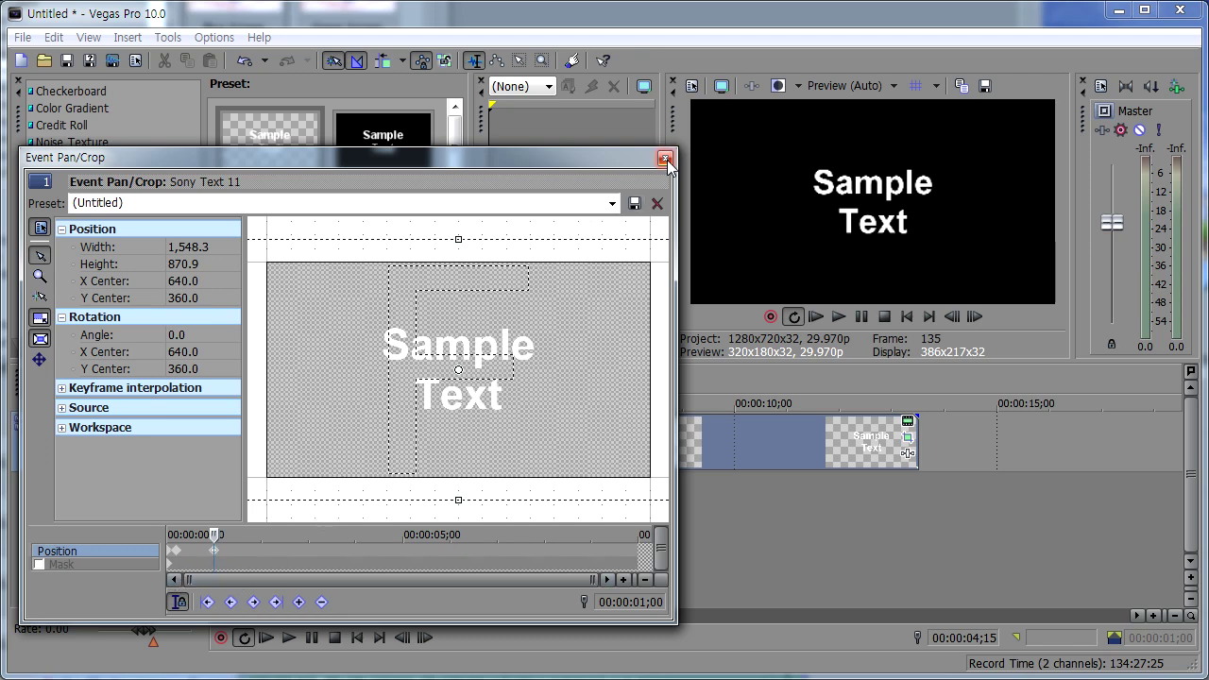
{"action": "left_click", "coordinate": [665, 159]}
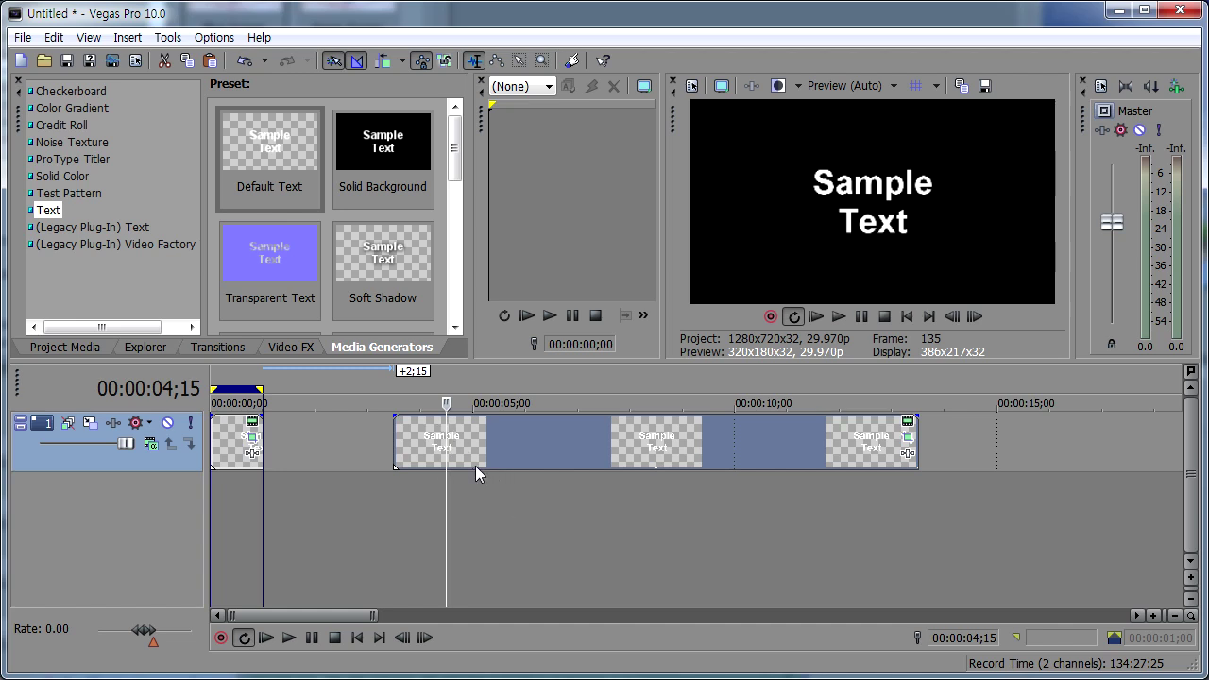
{"action": "key", "text": "s"}
{"action": "left_click", "coordinate": [557, 441]}
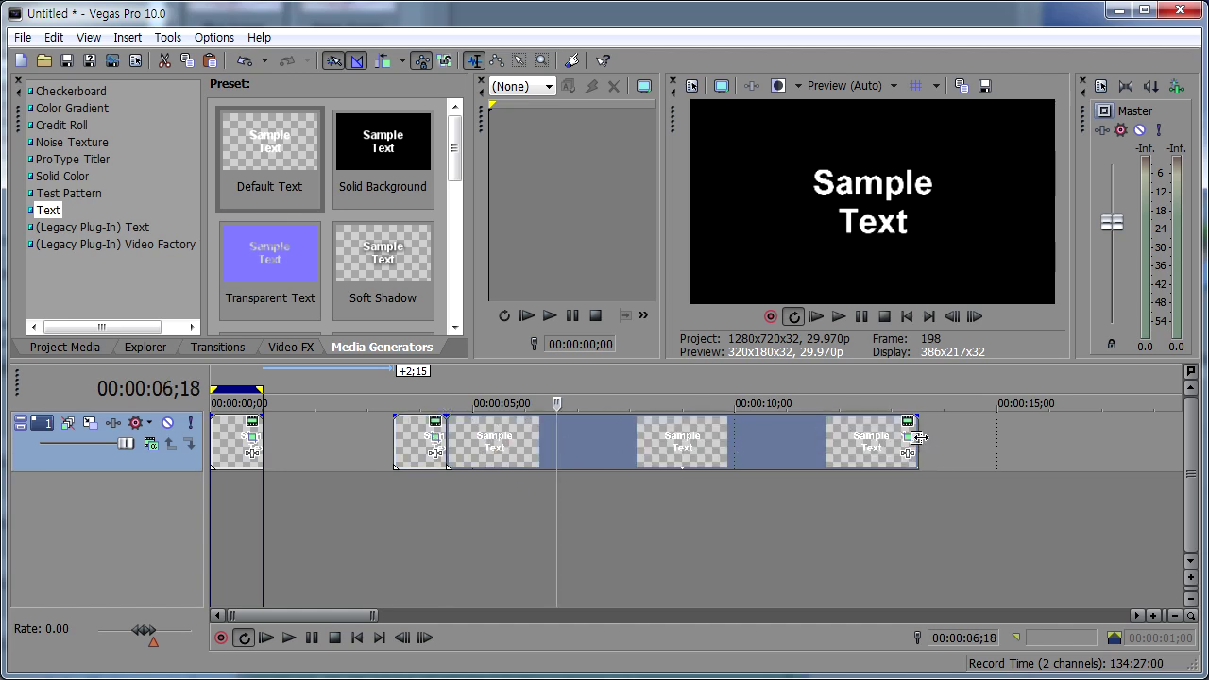
{"action": "mouse_move", "coordinate": [691, 441]}
{"action": "left_mouse_down"}
{"action": "mouse_move", "coordinate": [895, 441]}
{"action": "mouse_move", "coordinate": [809, 503]}
{"action": "mouse_move", "coordinate": [383, 454]}
{"action": "mouse_move", "coordinate": [420, 452]}
{"action": "mouse_move", "coordinate": [282, 456]}
{"action": "left_mouse_up"}
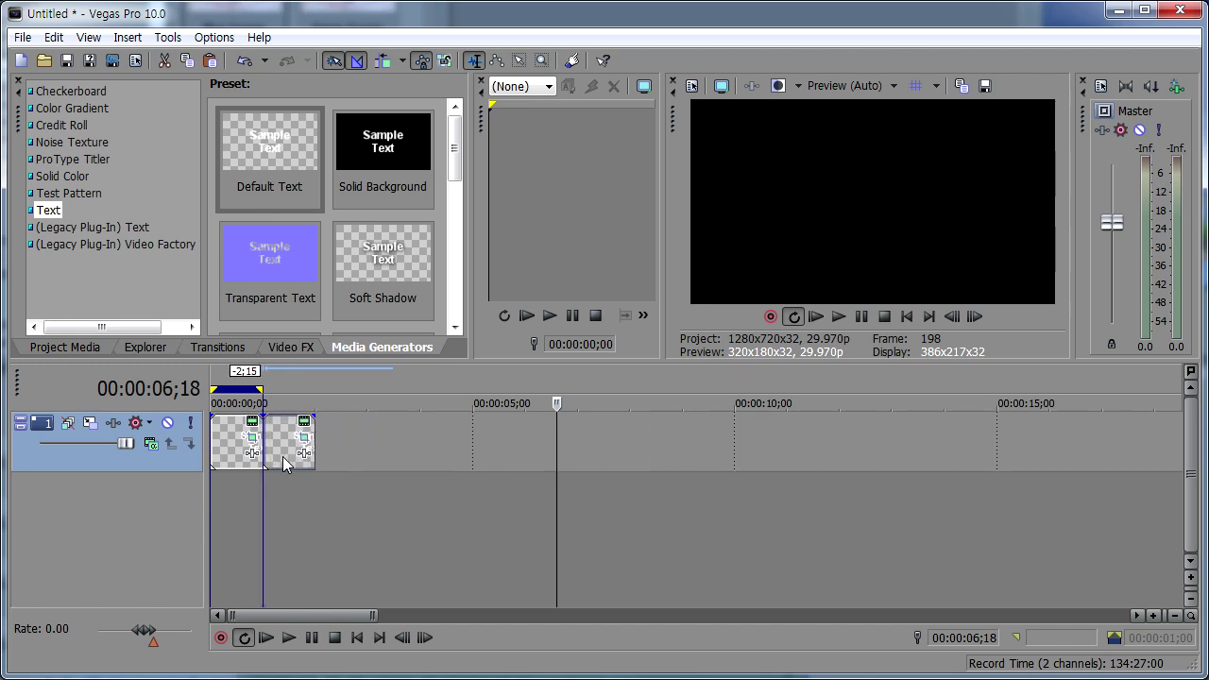
- Play the two adjacent text events from the start to preview the repeated zoom
{"action": "left_click", "coordinate": [312, 642]}
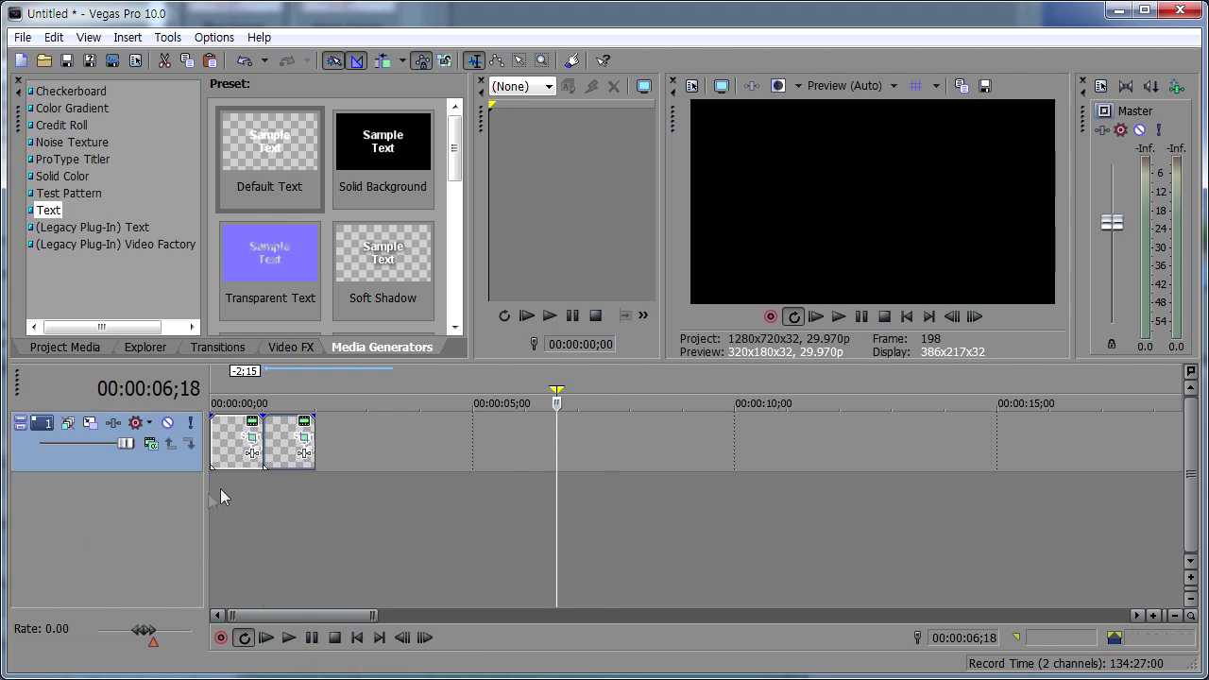
{"action": "left_click", "coordinate": [265, 639]}
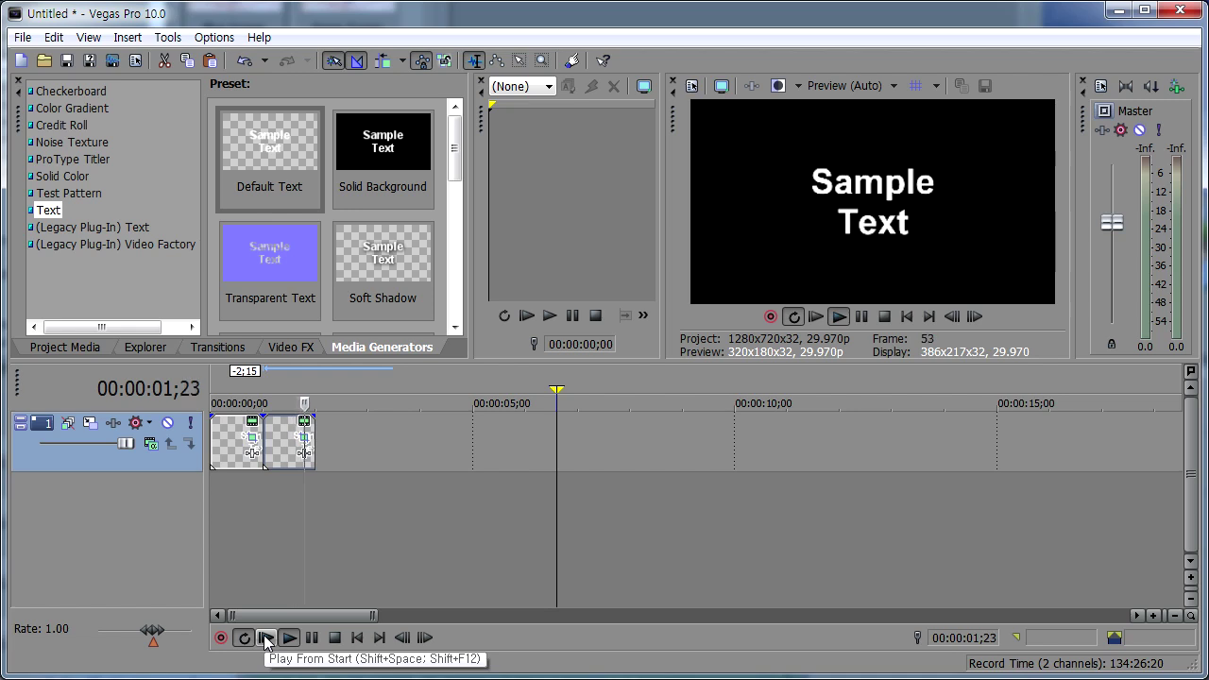
{"action": "key", "text": "Return"}
- Delete the second text event and place the cursor at the end of the remaining one, 00:00:01;00
{"action": "key", "text": "Delete"}
{"action": "left_click", "coordinate": [295, 528]}
{"action": "left_click", "coordinate": [265, 474]}
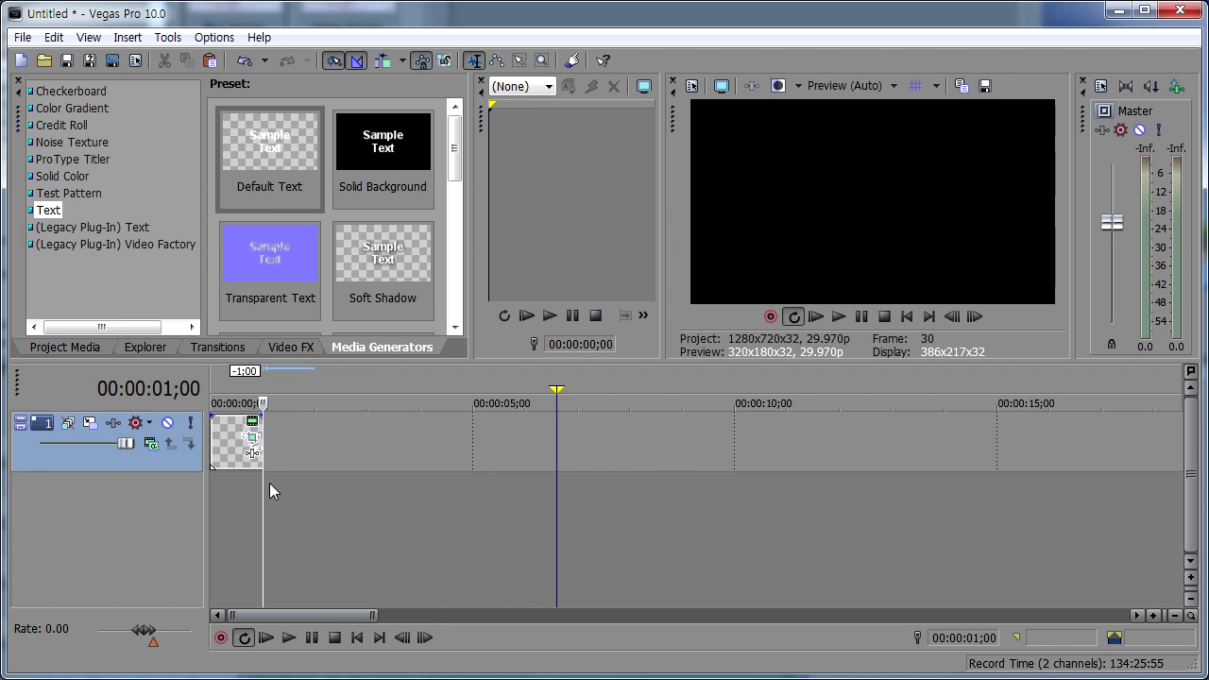
- Move the text event's middle position keyframe to 00:00:00;03 in Event Pan/Crop and preview the zoom from the start
{"action": "left_click", "coordinate": [251, 437]}
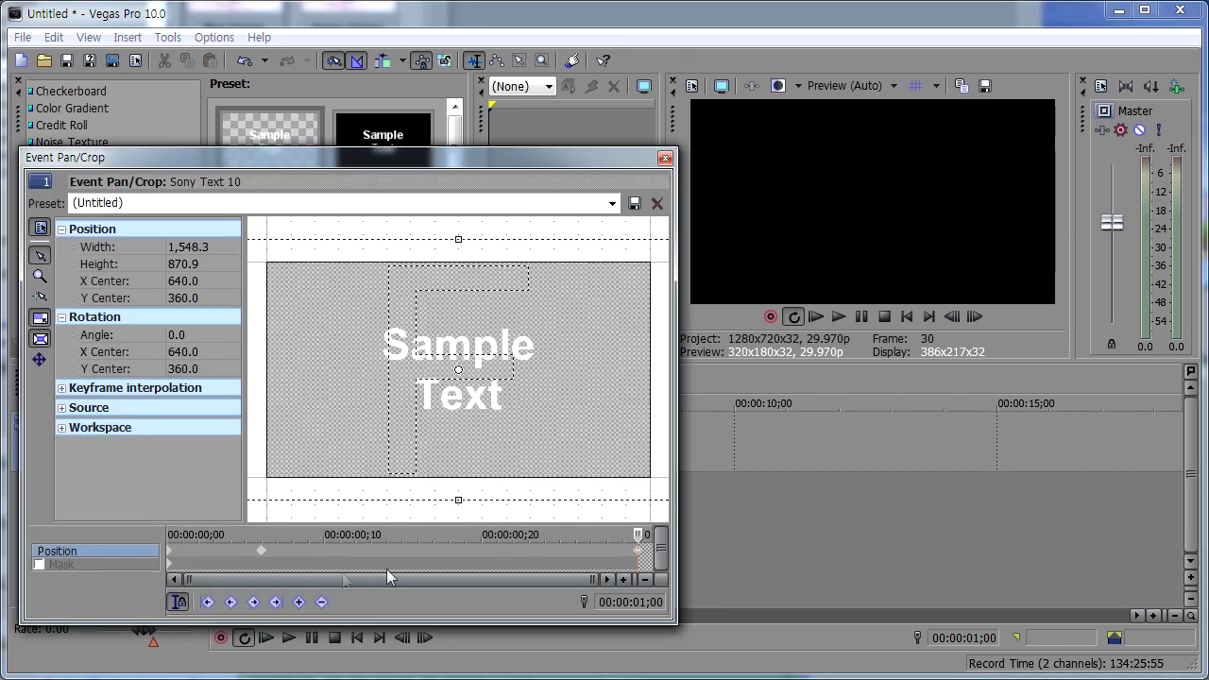
{"action": "left_click", "coordinate": [263, 557]}
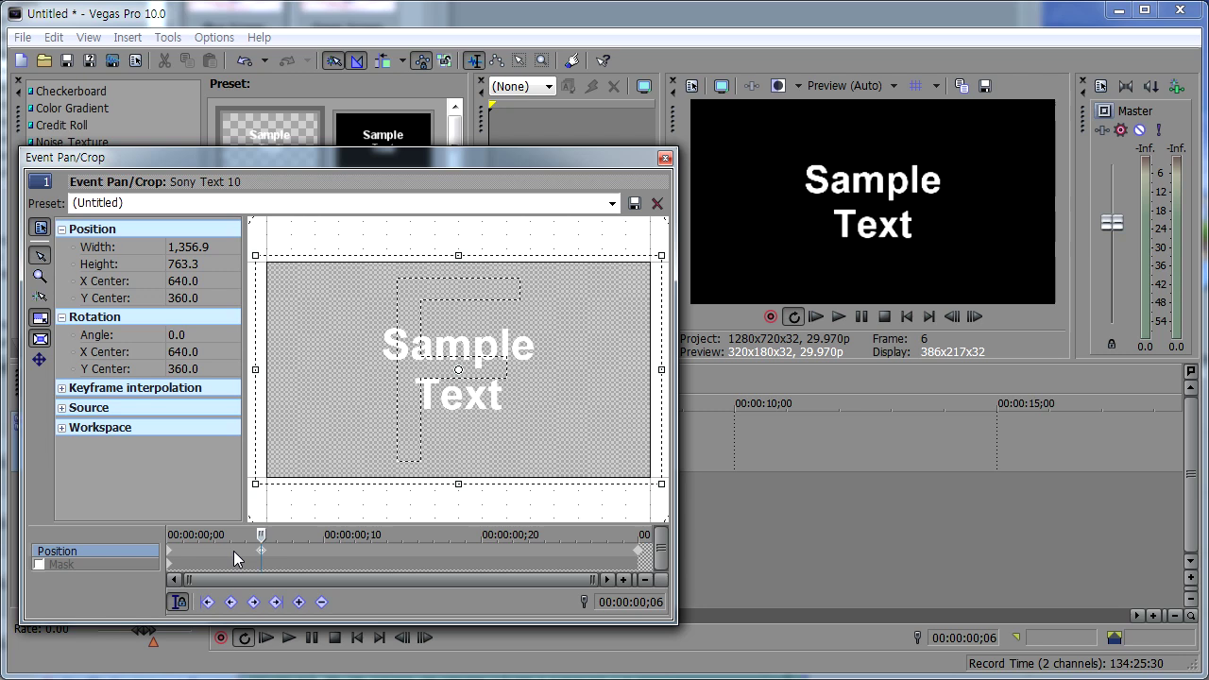
{"action": "left_click_drag", "start_coordinate": [265, 559], "coordinate": [222, 562]}
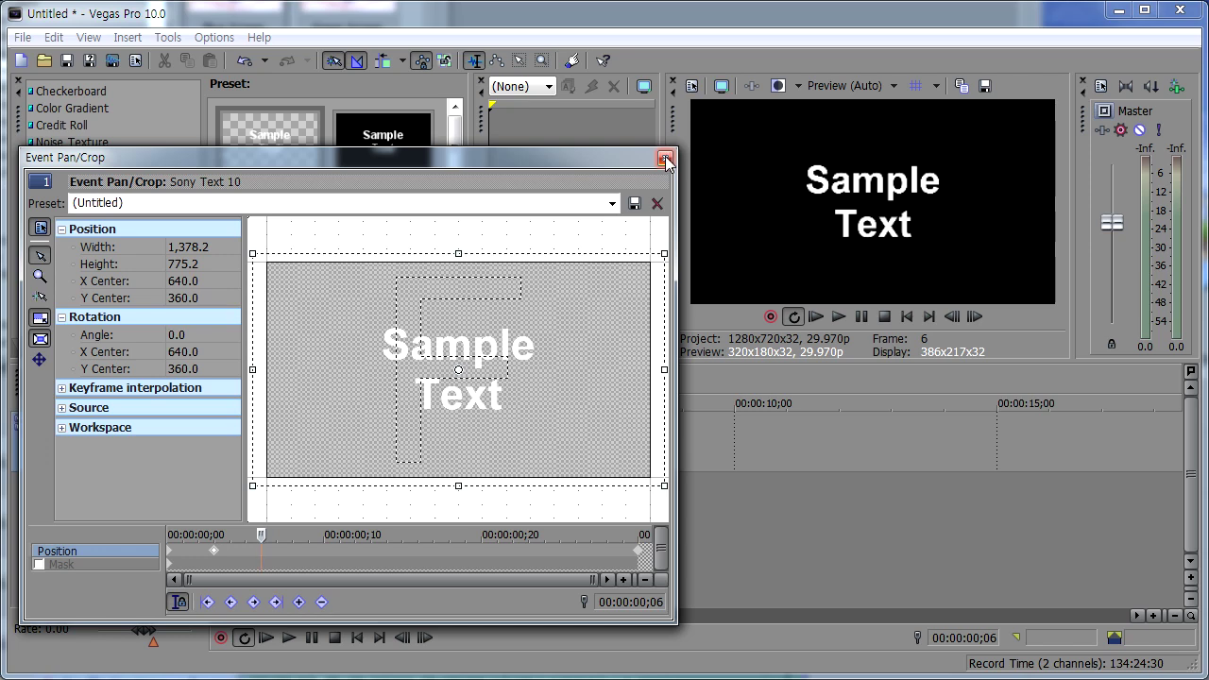
{"action": "left_click", "coordinate": [665, 158]}
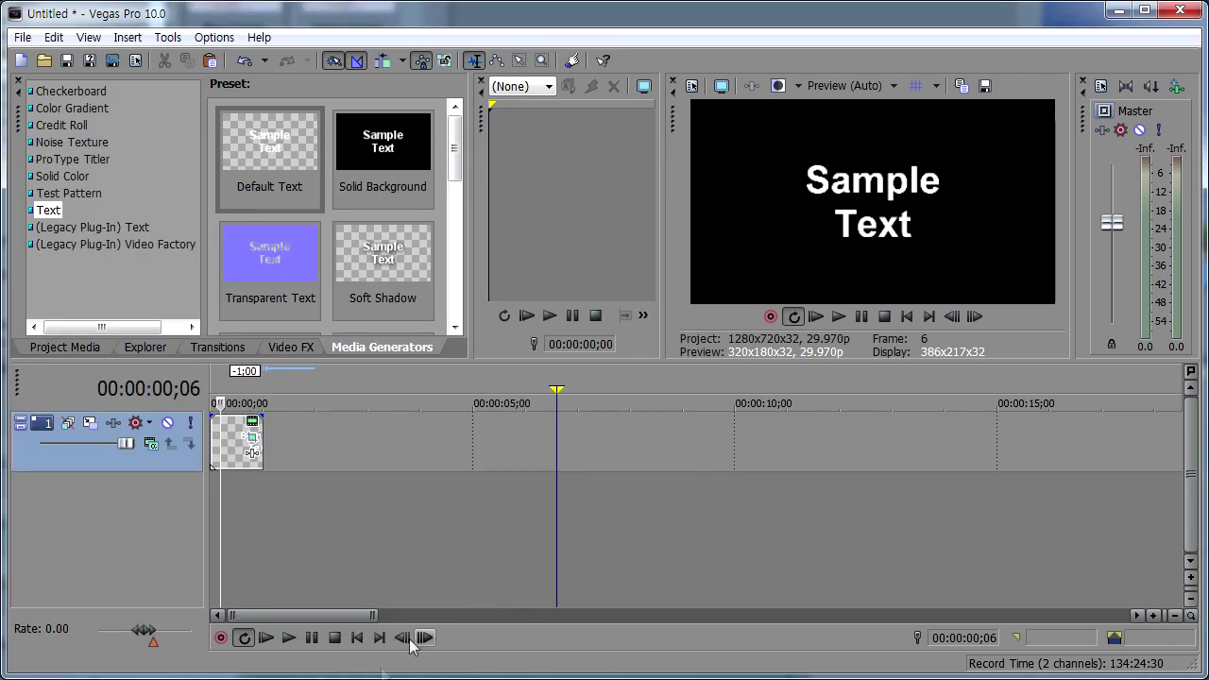
{"action": "left_click", "coordinate": [268, 639]}
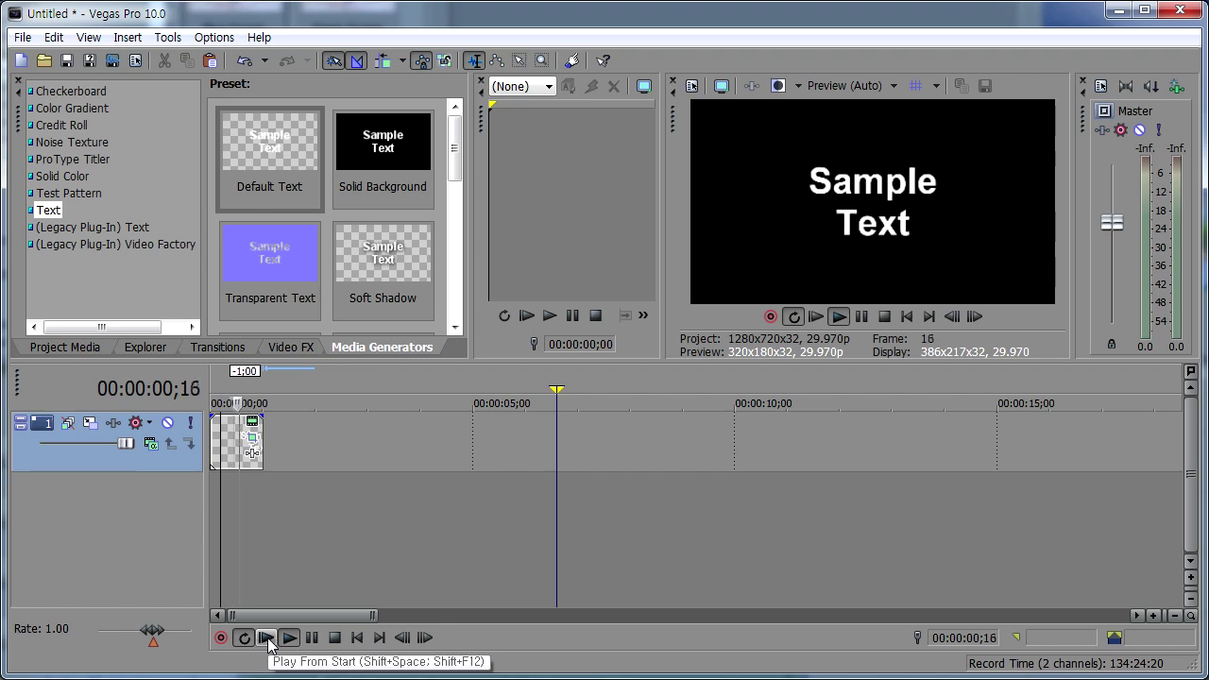
{"action": "left_click", "coordinate": [335, 637]}
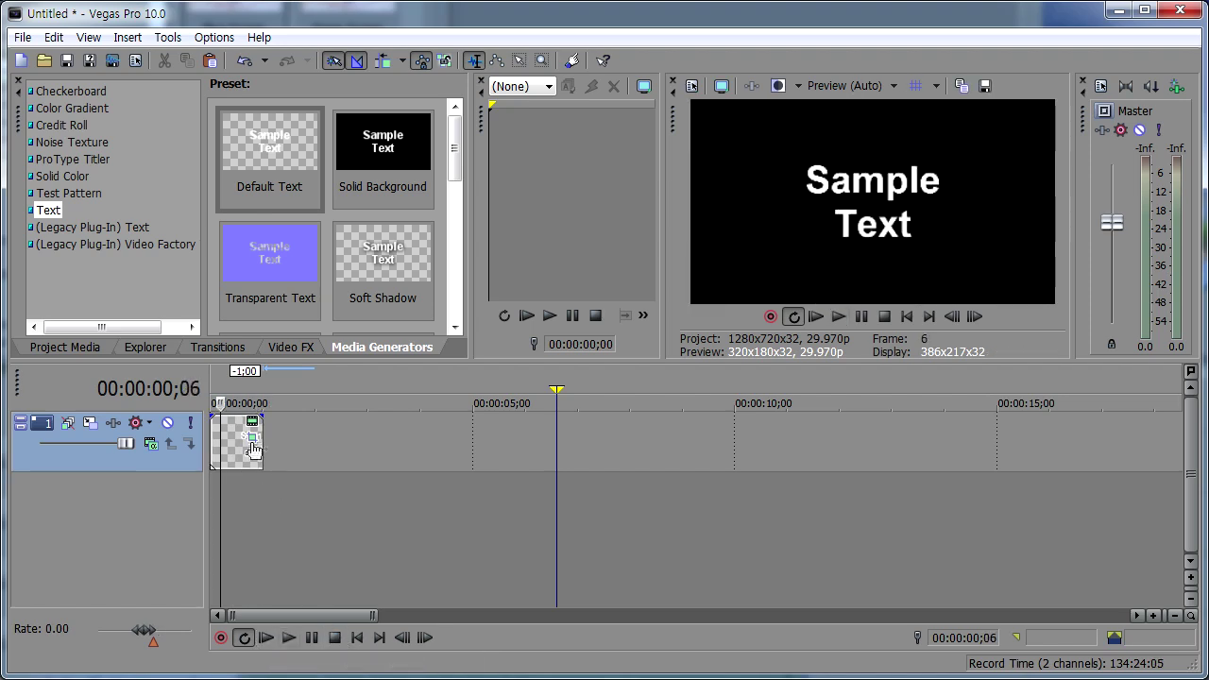
- Move the middle position keyframe to 00:00:00;10 in the text event's Event Pan/Crop settings
{"action": "left_click", "coordinate": [252, 437]}
{"action": "left_click_drag", "start_coordinate": [216, 552], "coordinate": [326, 553]}
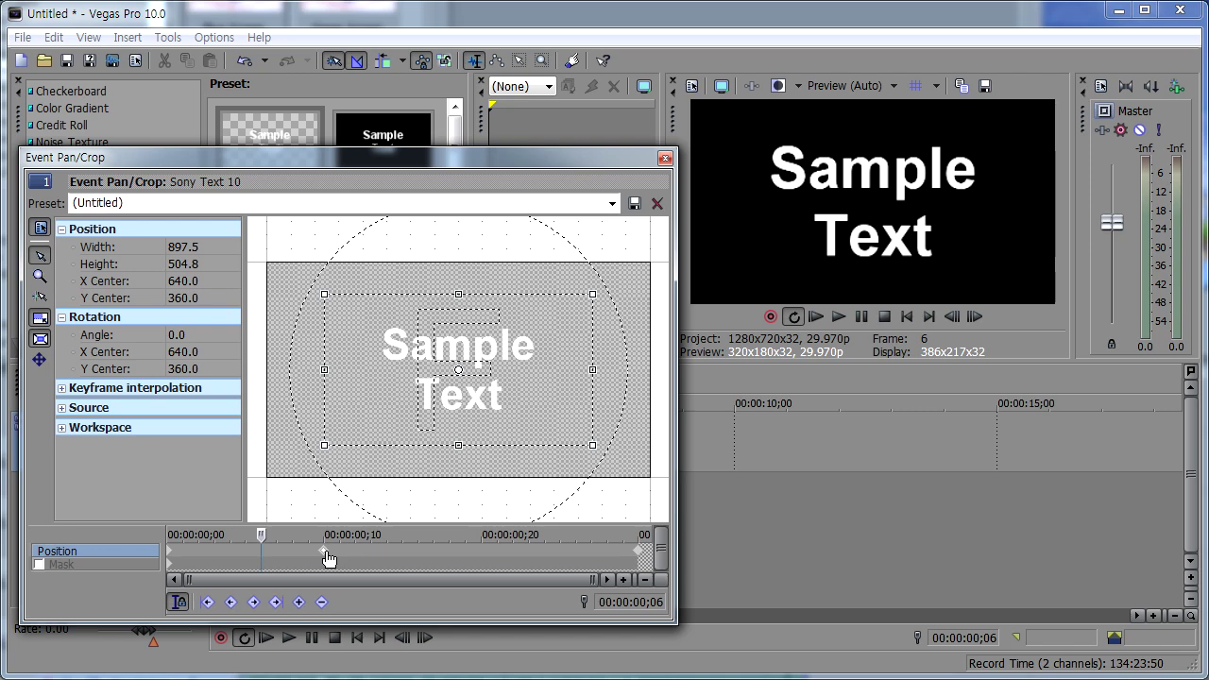
{"action": "mouse_move", "coordinate": [330, 557]}
{"action": "left_mouse_down"}
{"action": "mouse_move", "coordinate": [425, 561]}
{"action": "mouse_move", "coordinate": [332, 561]}
{"action": "left_mouse_up"}
{"action": "left_click", "coordinate": [665, 156]}
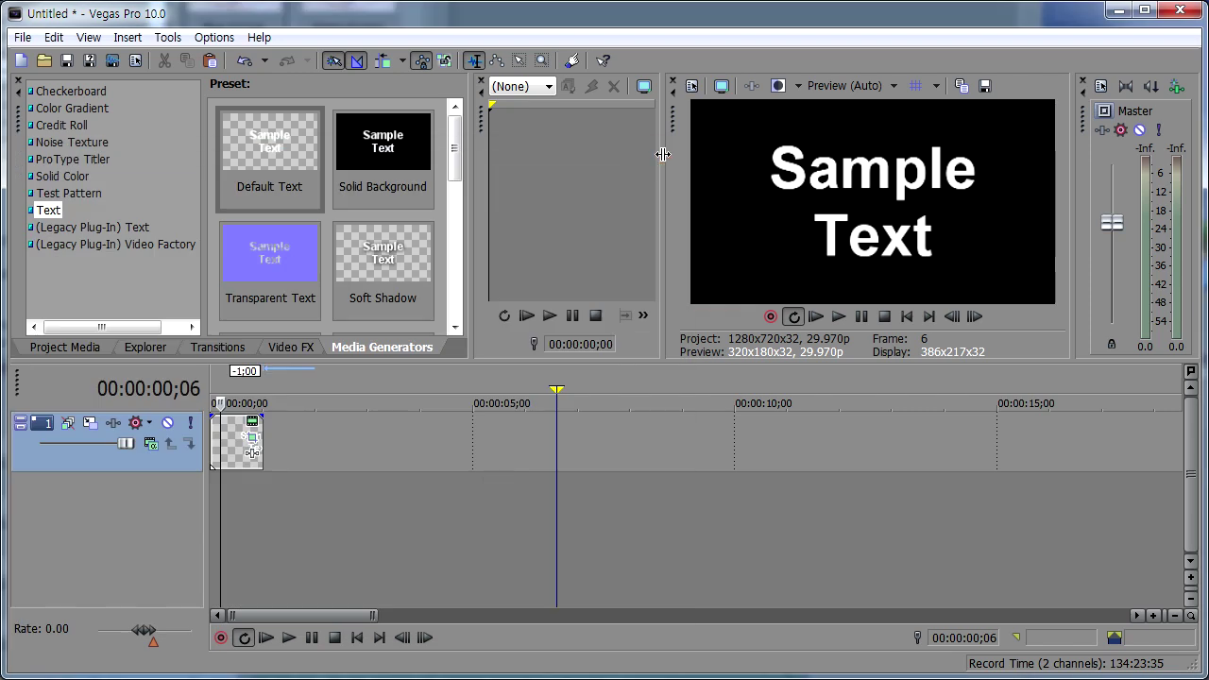
- Play the text event repeatedly from the start to judge the speed of its opening zoom, and stop playback
{"action": "left_click", "coordinate": [267, 637]}
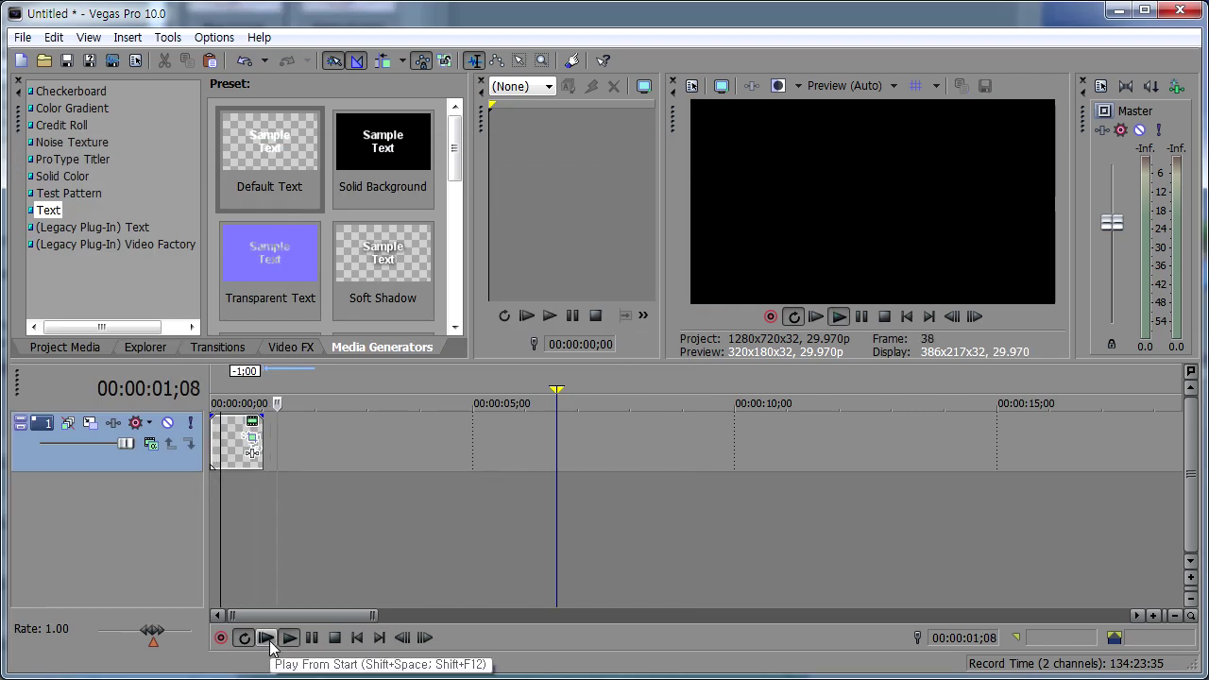
{"action": "left_click", "coordinate": [266, 639]}
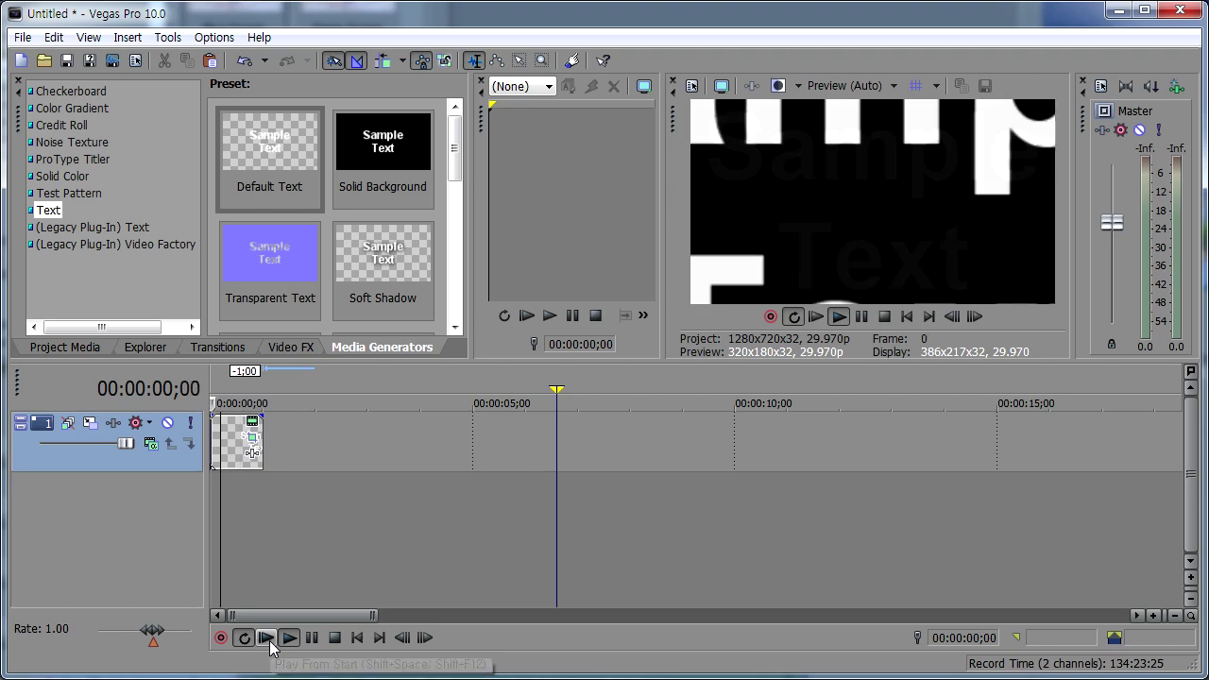
{"action": "left_click", "coordinate": [266, 639]}
{"action": "left_click", "coordinate": [267, 639]}
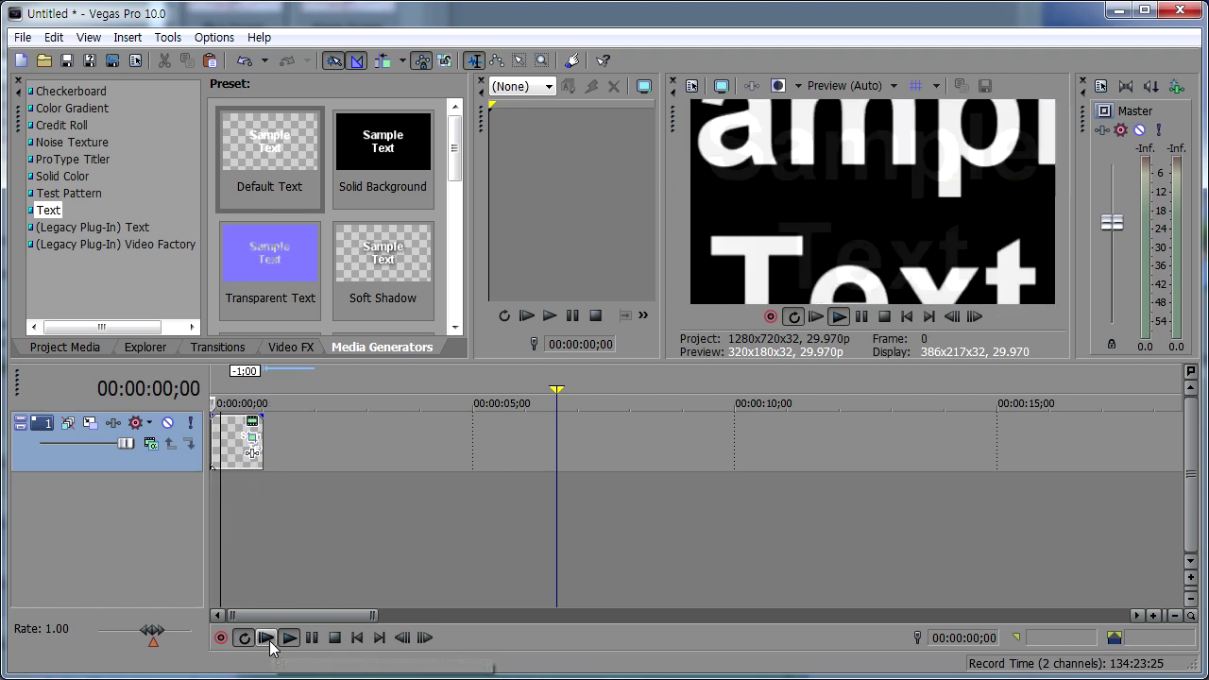
{"action": "left_click", "coordinate": [266, 639]}
{"action": "left_click", "coordinate": [266, 639]}
{"action": "left_click", "coordinate": [266, 638]}
{"action": "left_click", "coordinate": [266, 638]}
{"action": "left_click", "coordinate": [335, 639]}
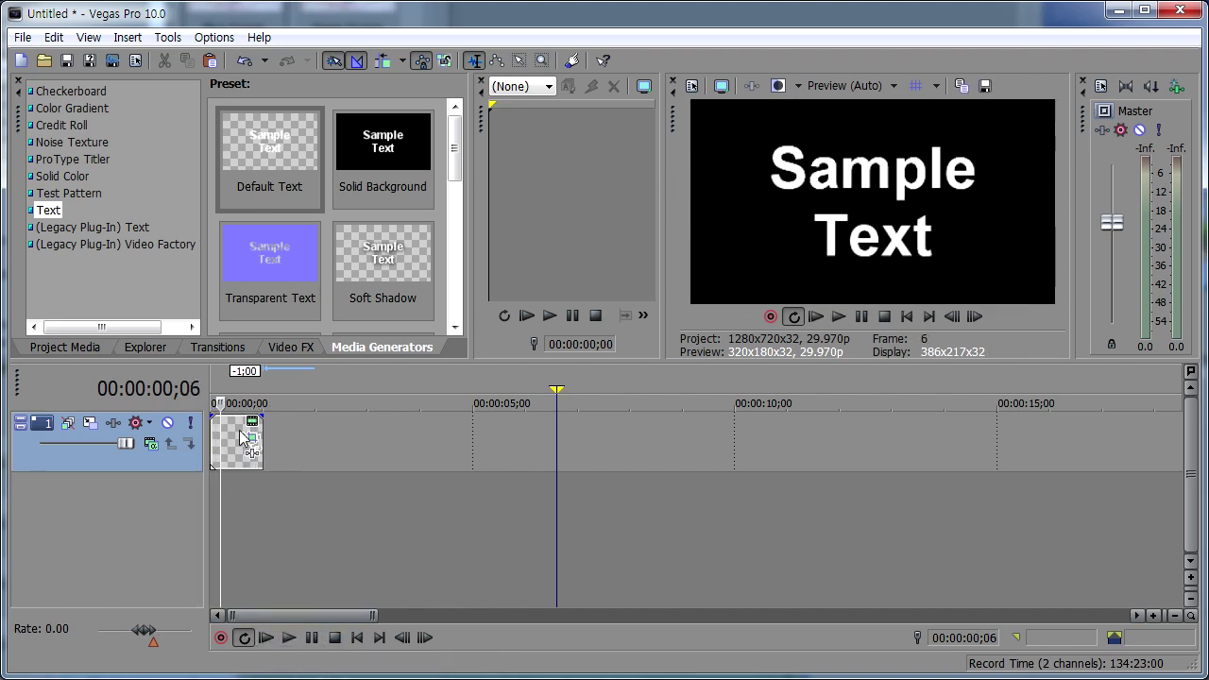
- Set the text event's middle position keyframe to 00:00:00;06 in Event Pan/Crop
{"action": "left_click", "coordinate": [251, 422]}
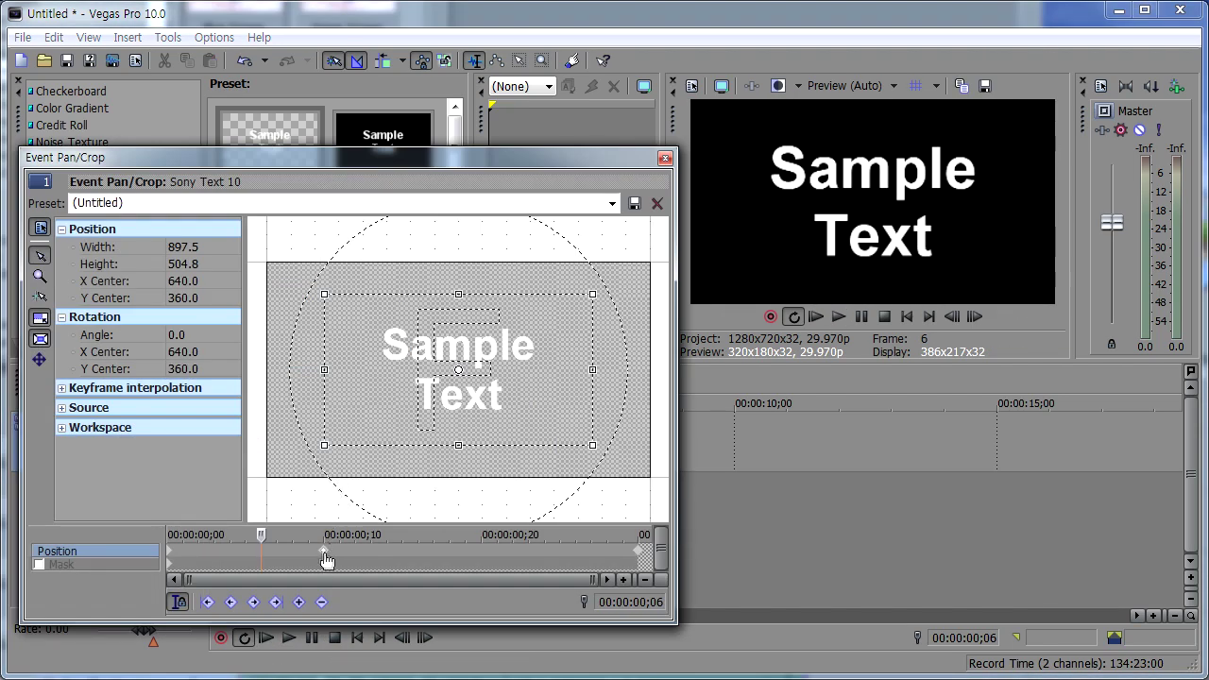
{"action": "left_click_drag", "start_coordinate": [324, 558], "coordinate": [268, 558]}
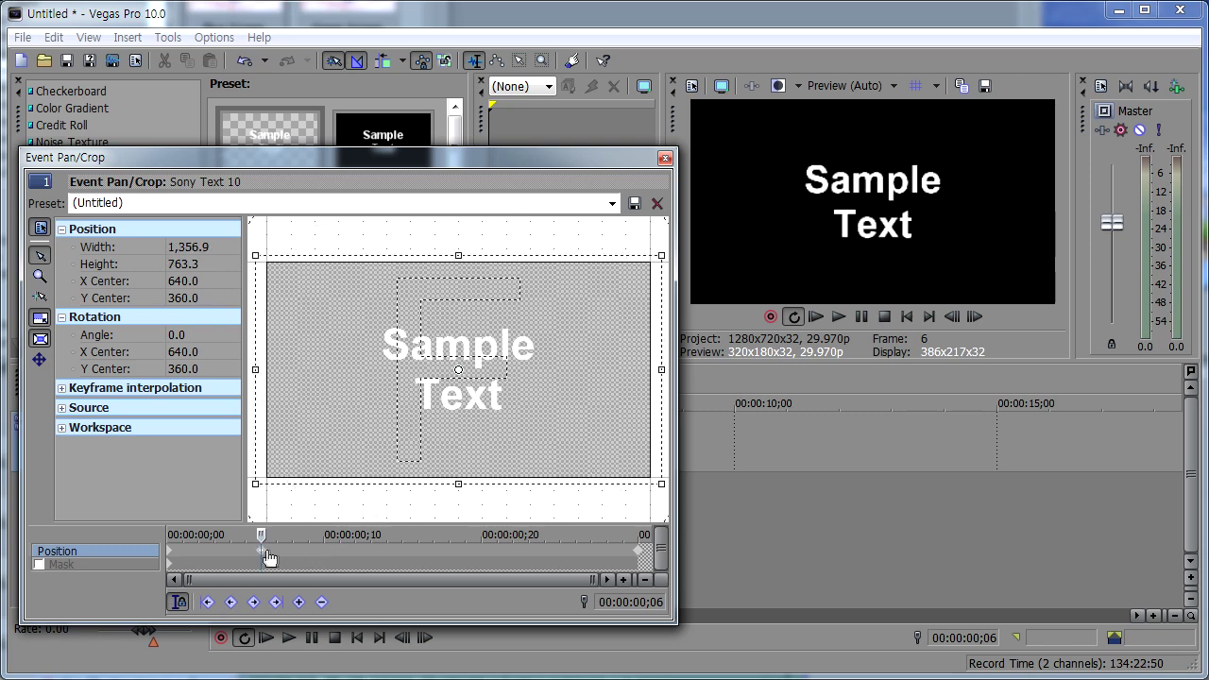
{"action": "left_click", "coordinate": [665, 160]}
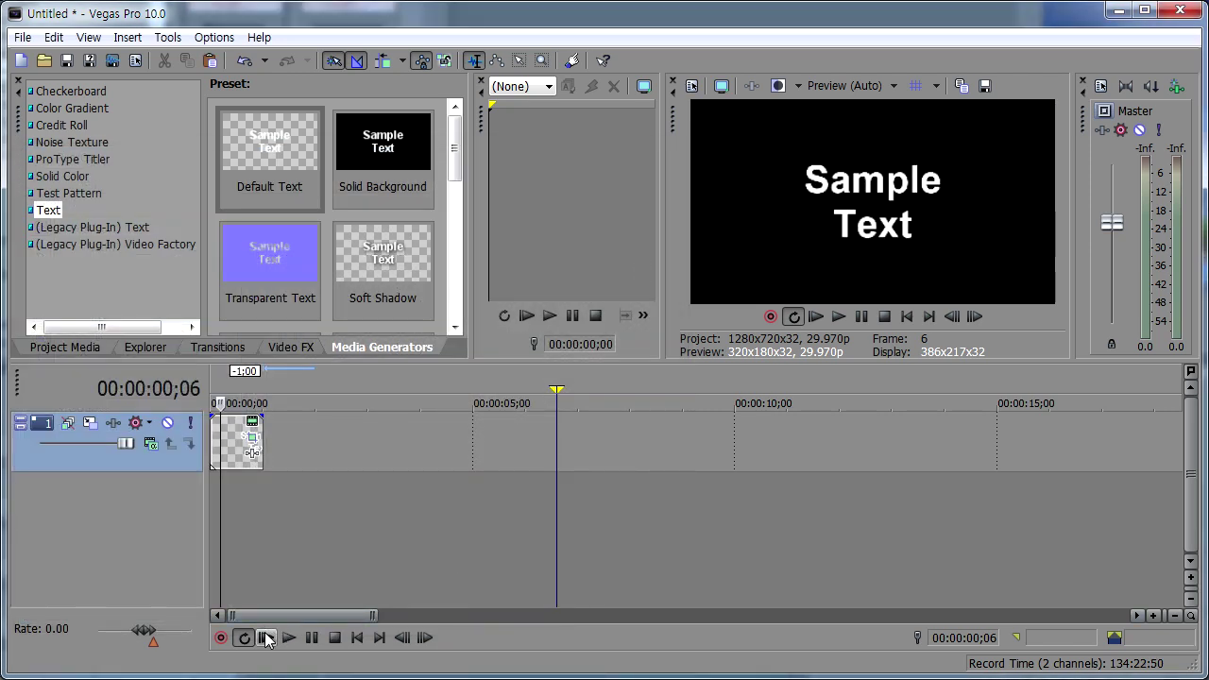
- Replay the text event from the start several times to preview the zoom with the 00:00:00;06 keyframe
{"action": "left_click", "coordinate": [267, 638]}
{"action": "left_click", "coordinate": [266, 638]}
{"action": "left_click", "coordinate": [267, 638]}
{"action": "left_click", "coordinate": [267, 638]}
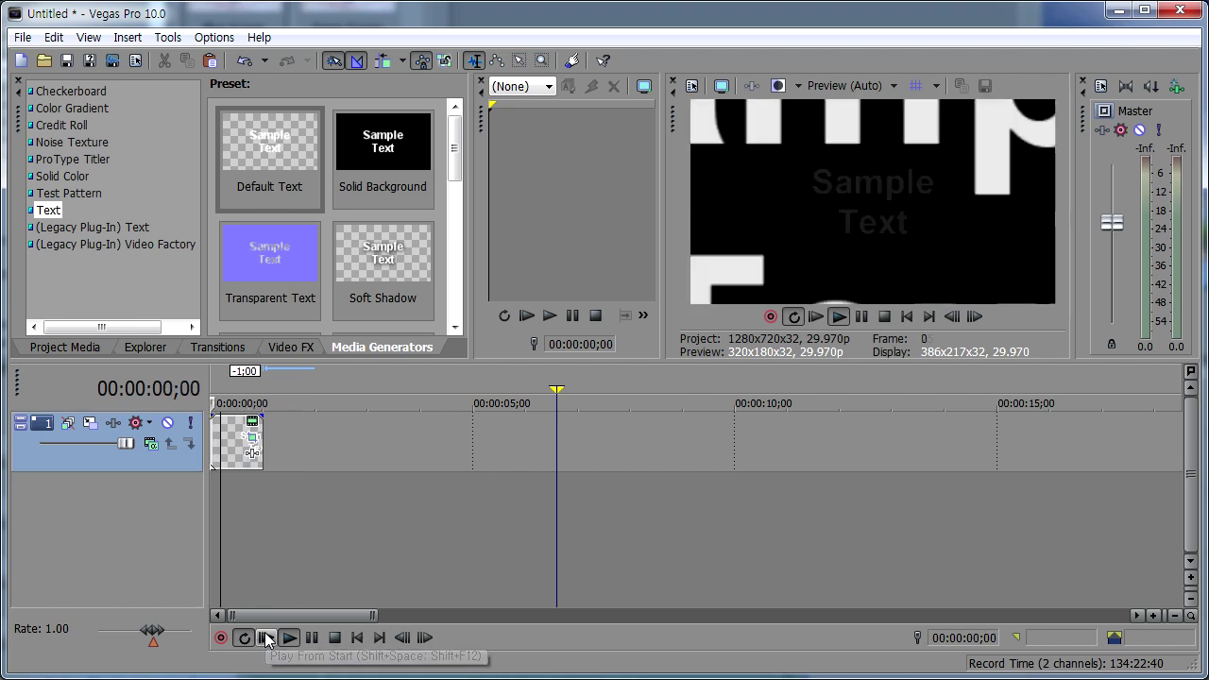
{"action": "left_click", "coordinate": [266, 638]}
{"action": "left_click", "coordinate": [267, 639]}
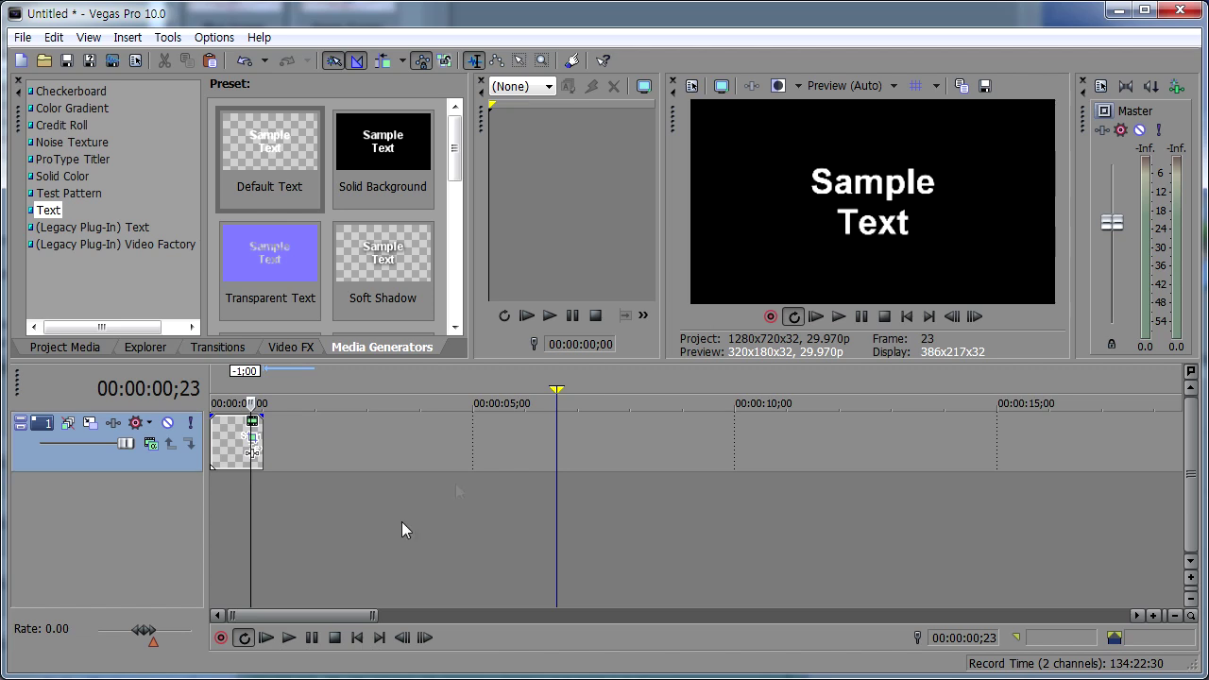
- Advance the cursor frame by frame to the end of the text event at 00:00:01;00
{"action": "key", "text": "Right"}
{"action": "key", "text": "Right"}
{"action": "key", "text": "Right"}
{"action": "key", "text": "Right"}
{"action": "key", "text": "Right"}
{"action": "key", "text": "Right"}
{"action": "key", "text": "Right"}
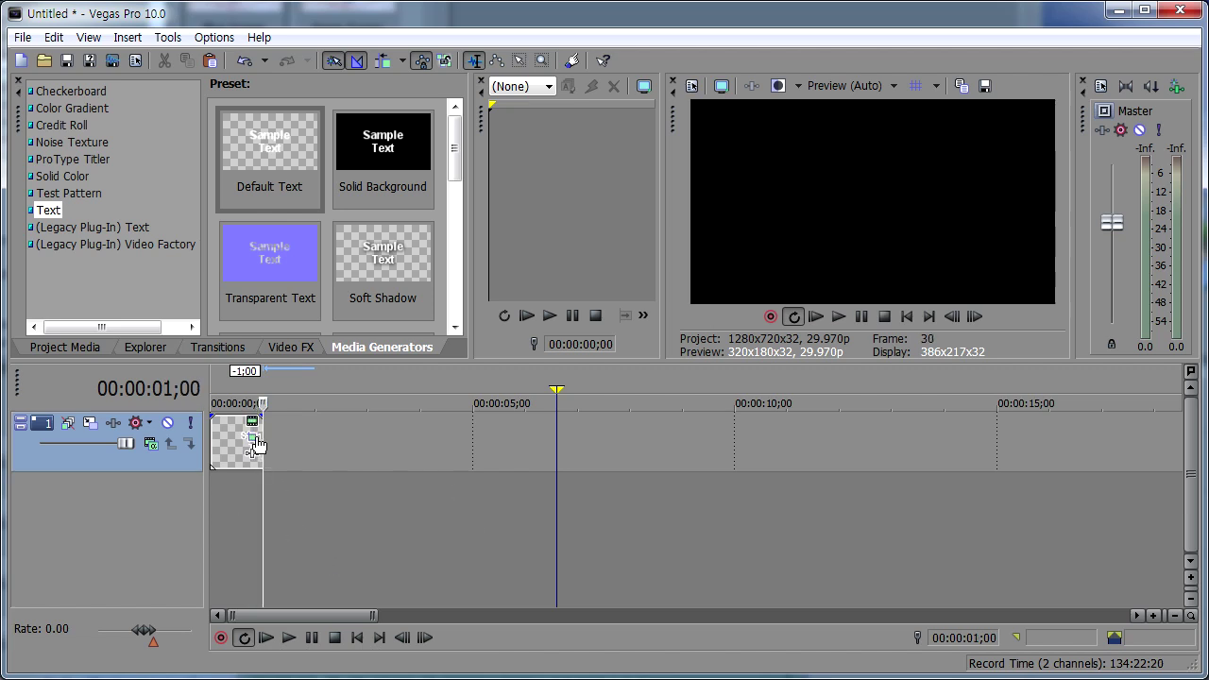
- Check the middle and final position keyframes in Event Pan/Crop, and set the loop region to the text event's length
{"action": "left_click", "coordinate": [251, 438]}
{"action": "left_click", "coordinate": [263, 552]}
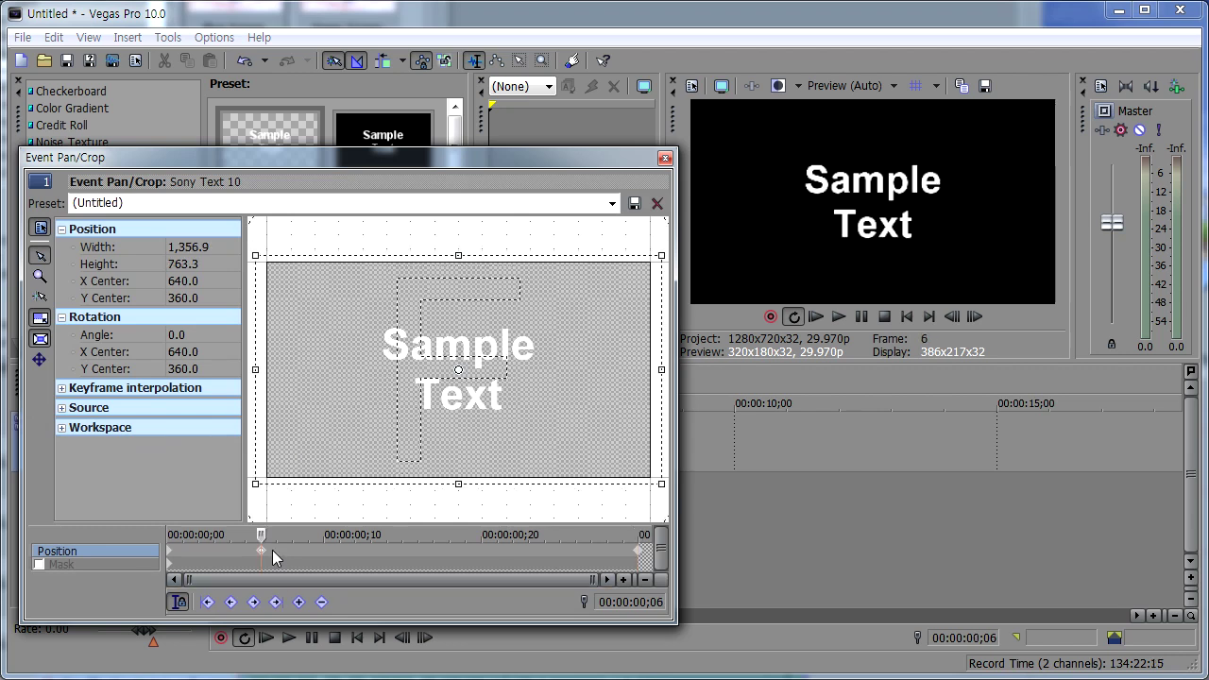
{"action": "left_click", "coordinate": [638, 554]}
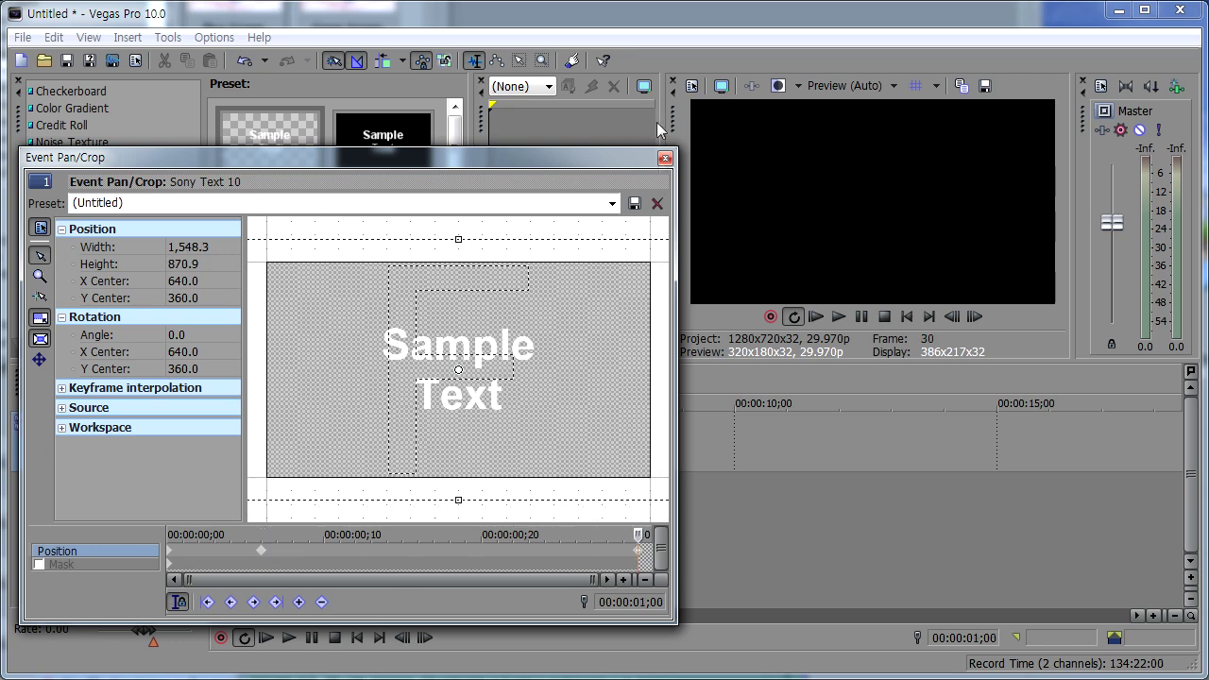
{"action": "left_click", "coordinate": [664, 158]}
{"action": "double_click", "coordinate": [253, 467]}
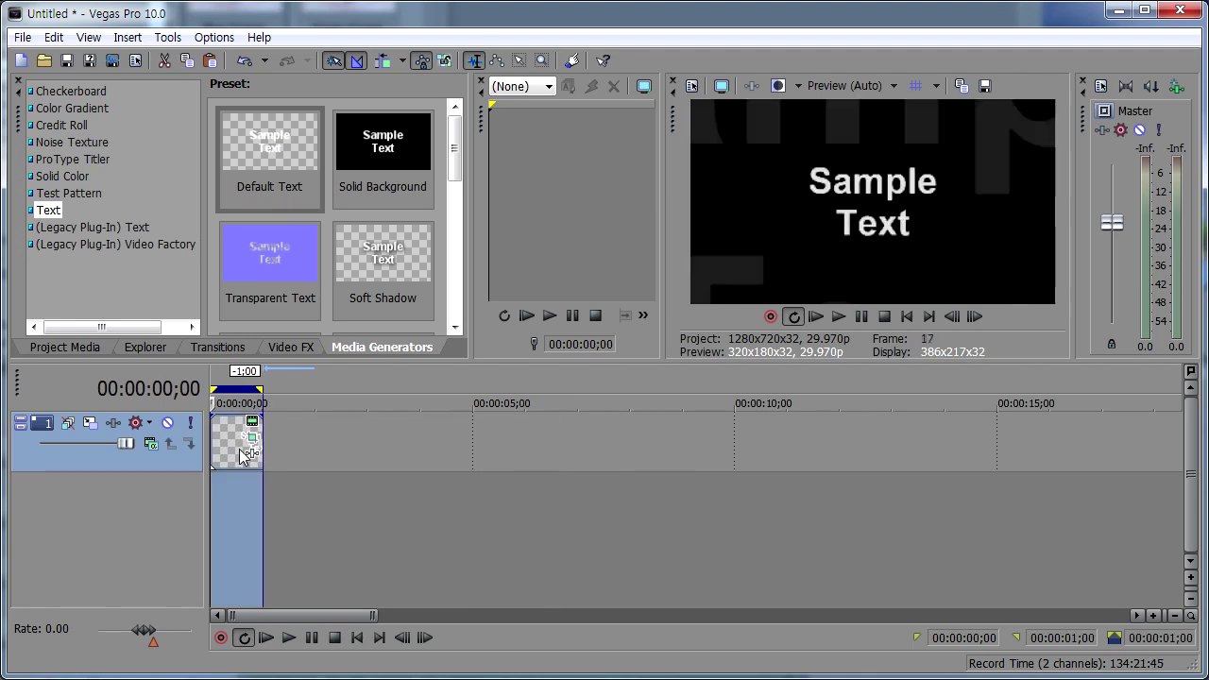
- Play the looped text event from the start, and check its final position keyframe at 00:00:01;00 in Event Pan/Crop
{"action": "left_click", "coordinate": [266, 639]}
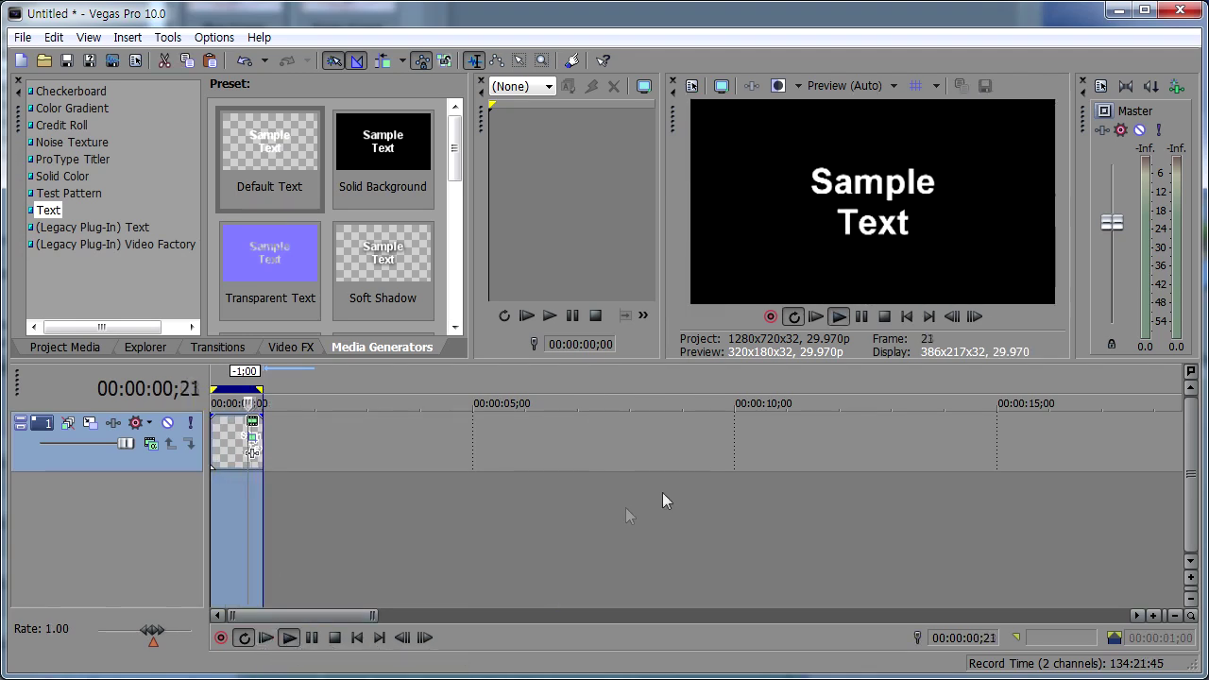
{"action": "key", "text": "space"}
{"action": "left_click", "coordinate": [251, 440]}
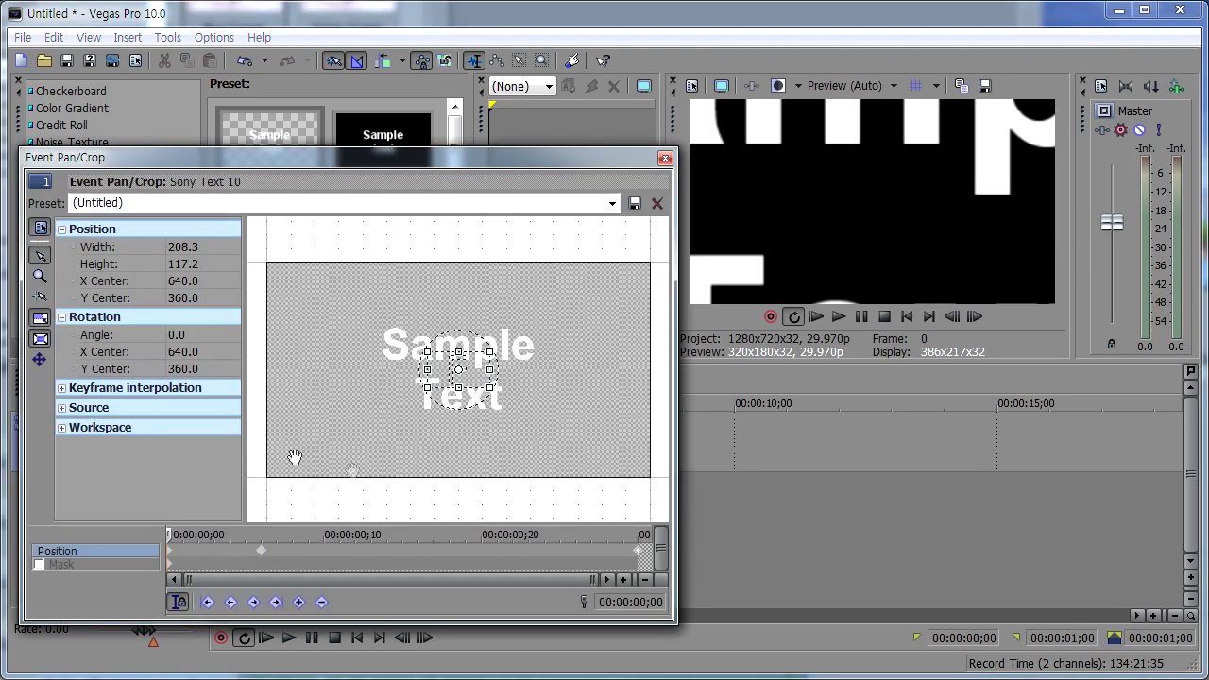
{"action": "left_click", "coordinate": [640, 554]}
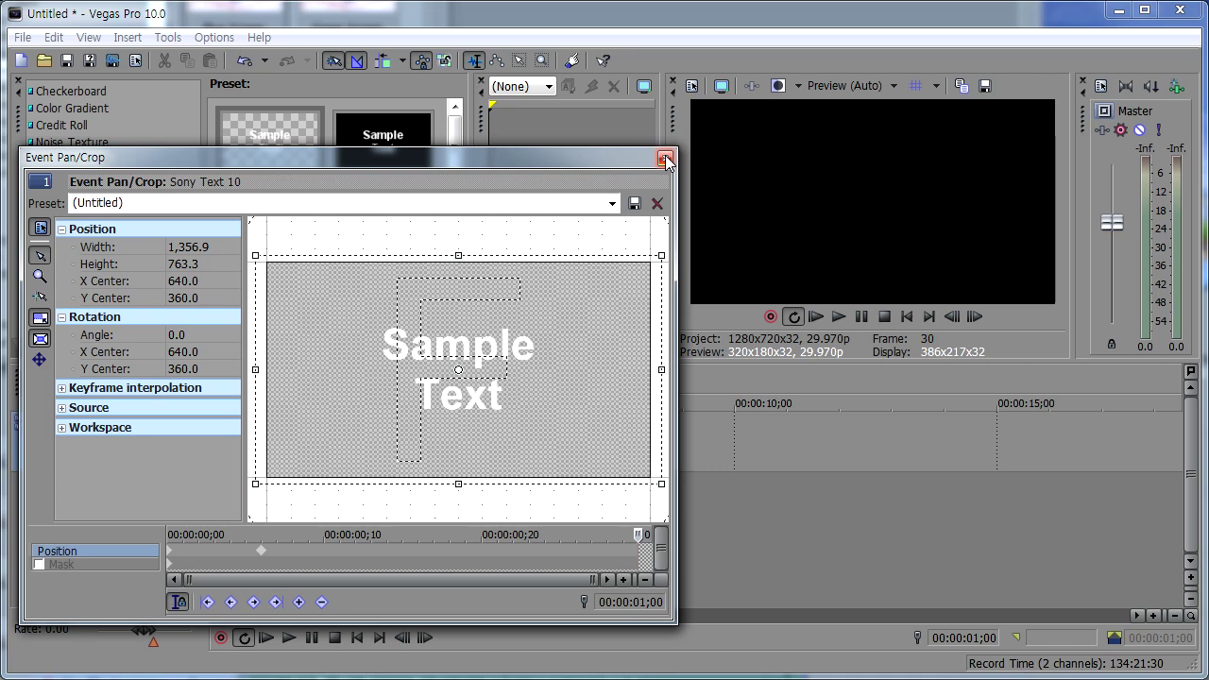
{"action": "left_click", "coordinate": [666, 159]}
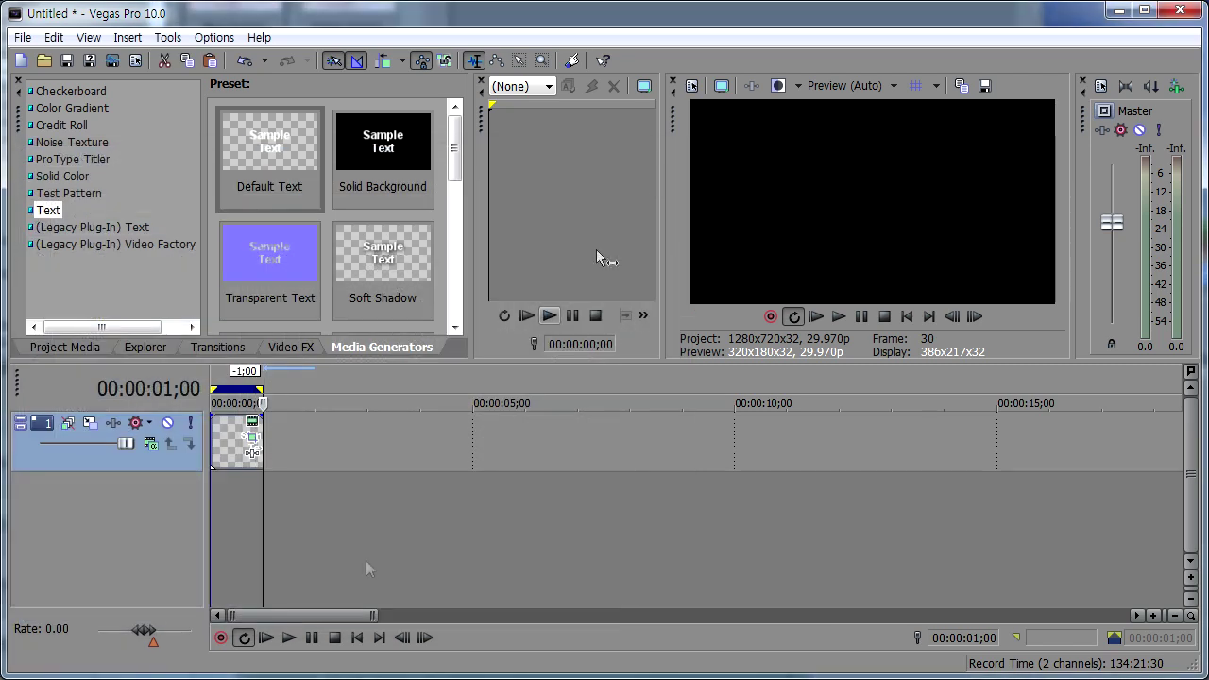
- Replay the looped text event from the start several times to review the zoom animation, and stop playback
{"action": "left_click", "coordinate": [266, 639]}
{"action": "left_click", "coordinate": [265, 638]}
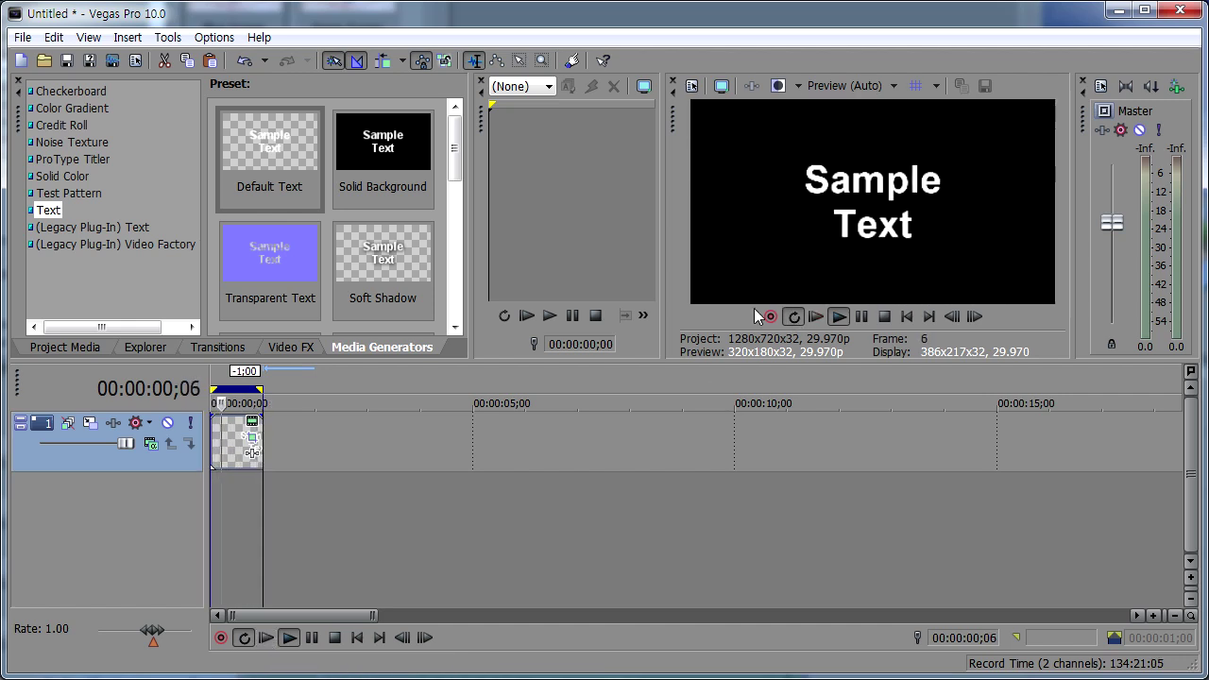
{"action": "key", "text": "Return"}
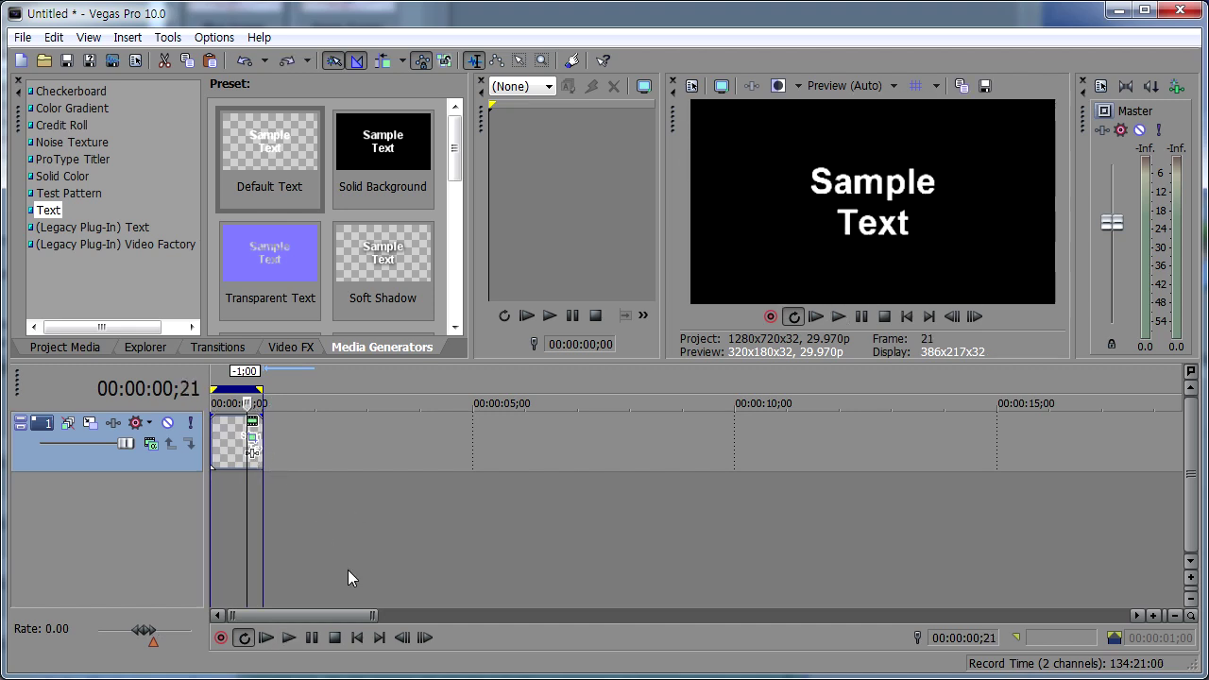
{"action": "left_click", "coordinate": [266, 640]}
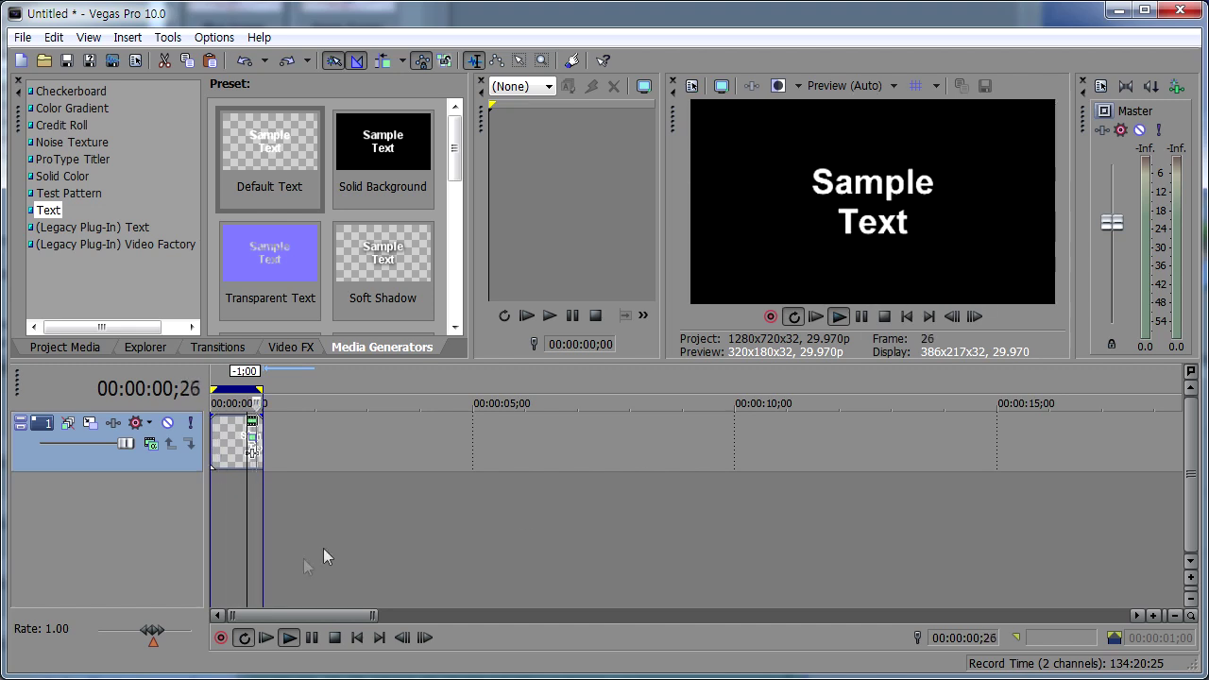
{"action": "left_click", "coordinate": [335, 638]}
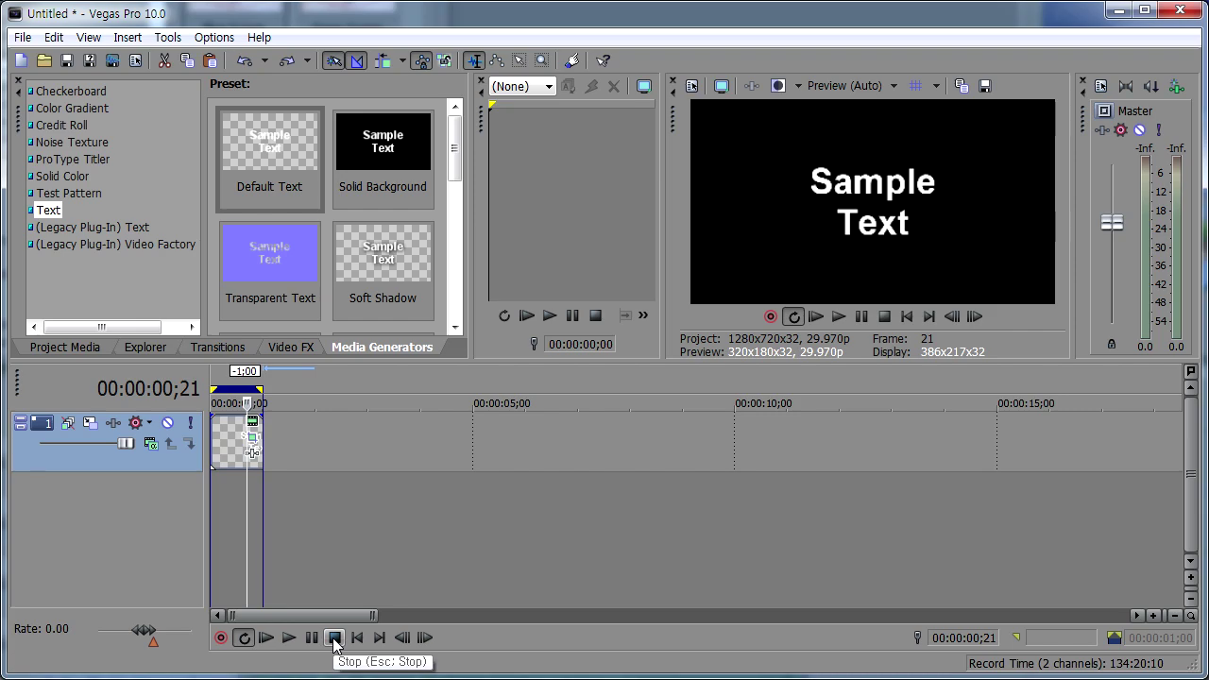